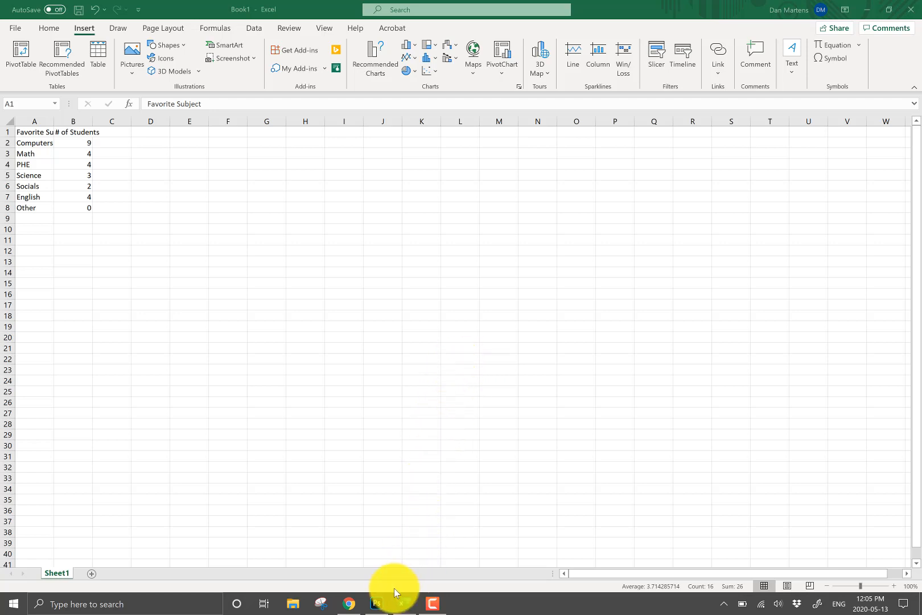
# Switch to the browser and review the survey response charts on the Forms results page.
pyautogui.click(352, 605)
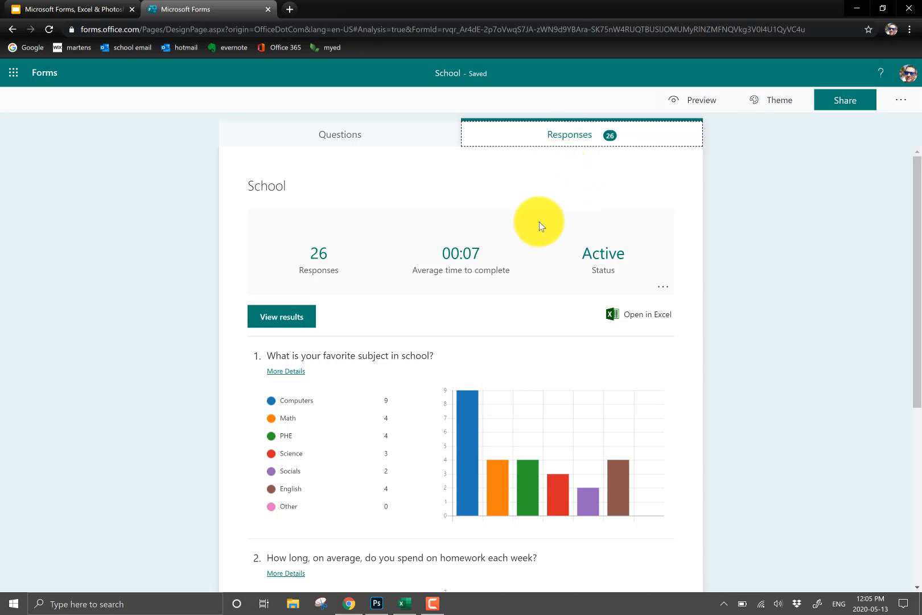
pyautogui.scroll(-3, 637, 262)
pyautogui.scroll(-2, 637, 264)
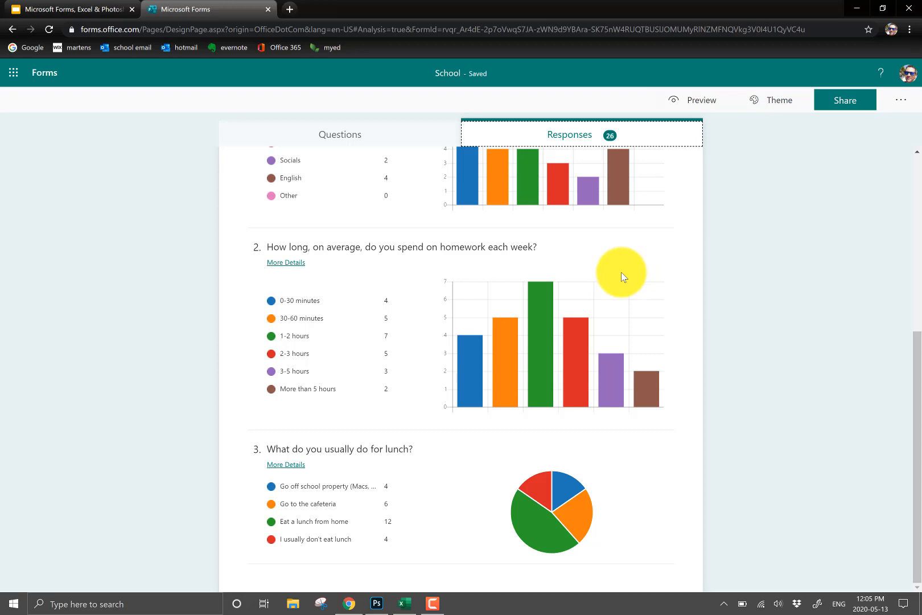
pyautogui.scroll(5, 621, 272)
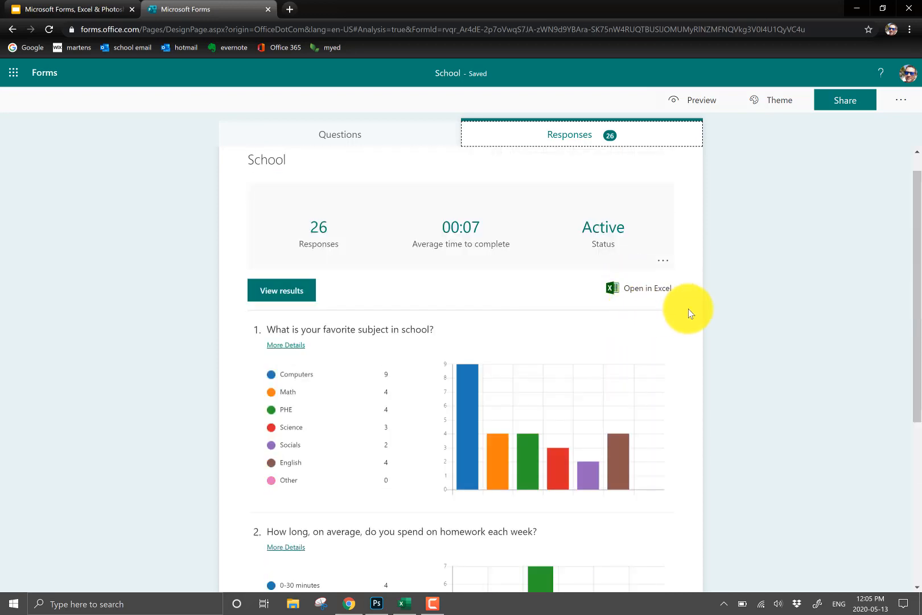
pyautogui.scroll(-1, 688, 309)
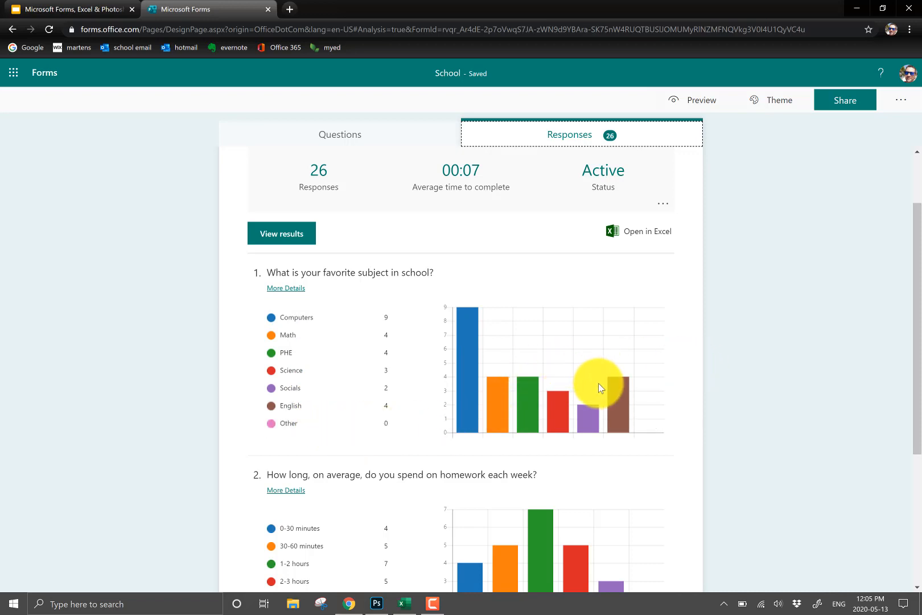
pyautogui.moveTo(626, 383)
pyautogui.scroll(-1, 625, 388)
pyautogui.scroll(-4, 625, 387)
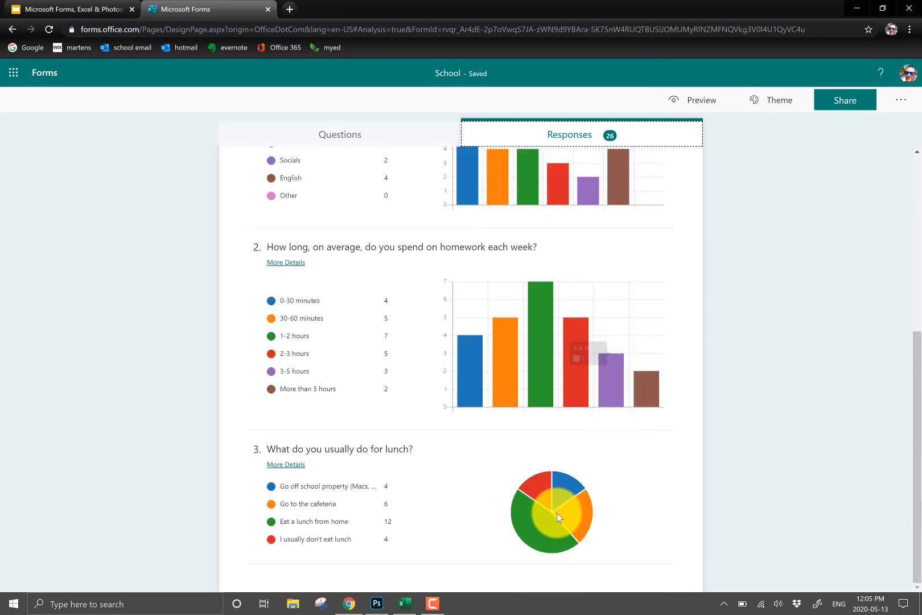
pyautogui.moveTo(556, 513)
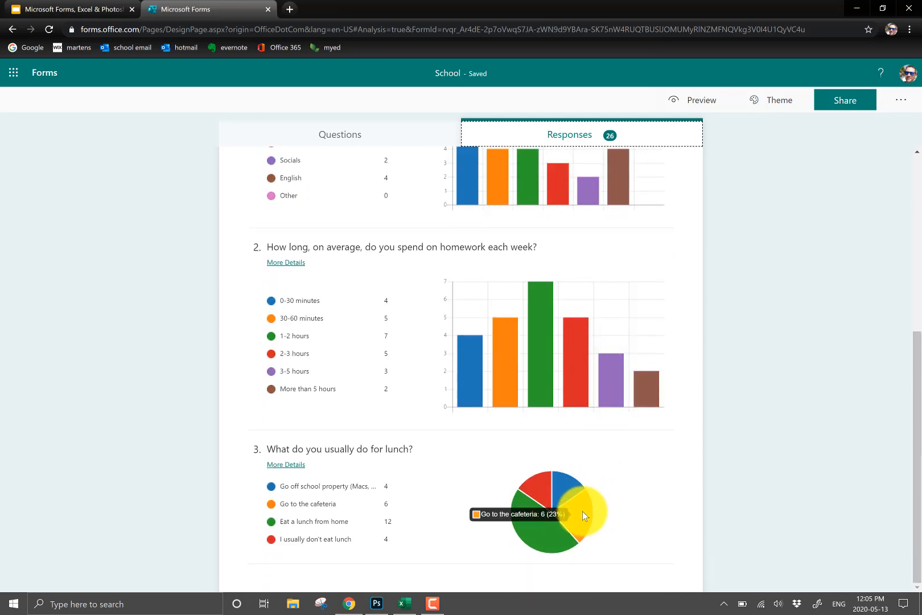
pyautogui.moveTo(538, 385)
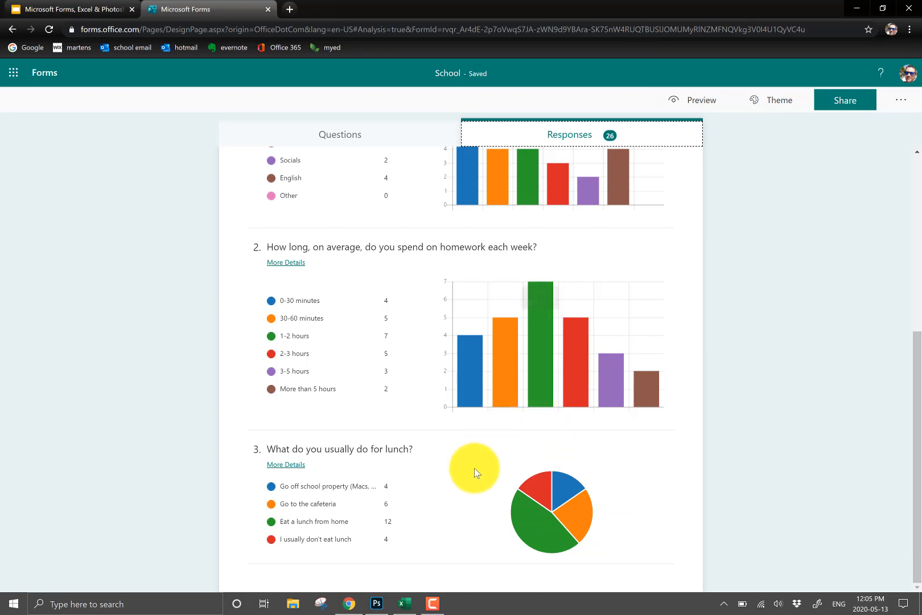
# Switch to Photoshop and examine the charts in the sample infographics, including the Northrop movies infographic.
pyautogui.click(377, 604)
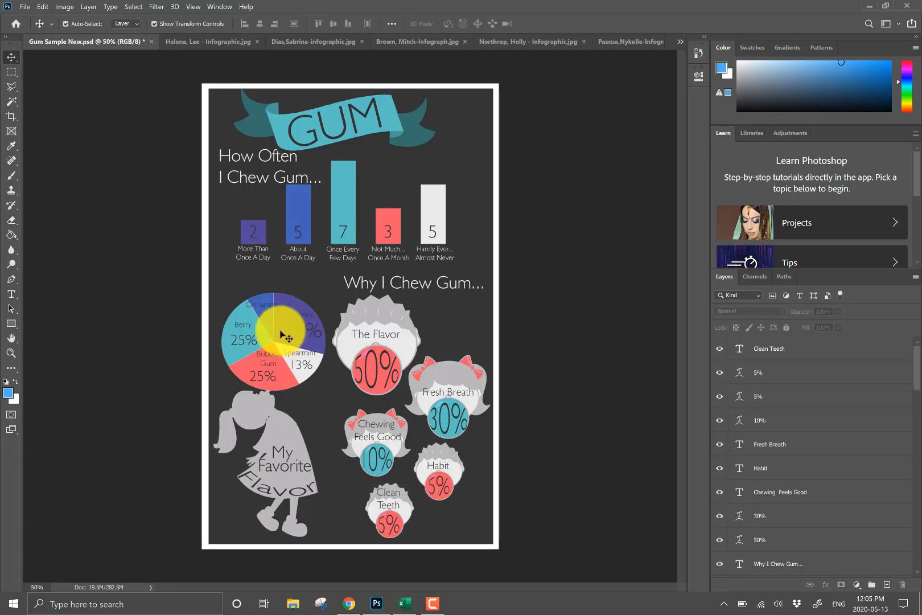
pyautogui.scroll(5, 279, 344)
pyautogui.scroll(8, 235, 341)
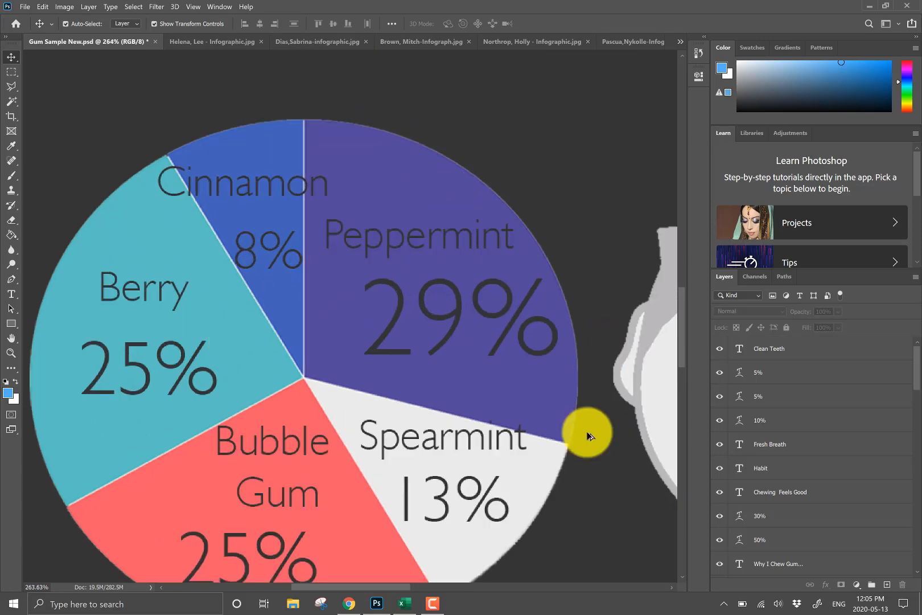
pyautogui.scroll(-6, 247, 345)
pyautogui.scroll(-2, 250, 349)
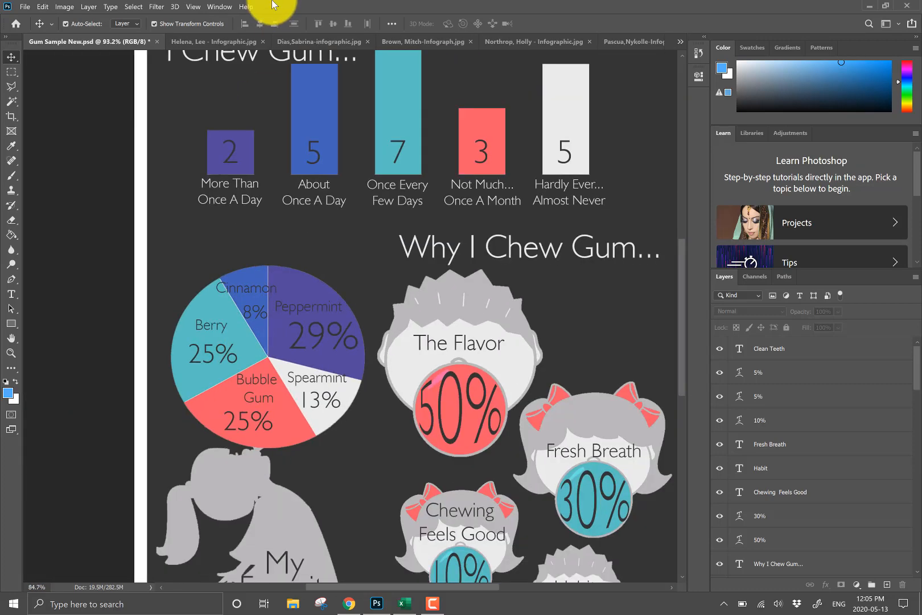
pyautogui.click(498, 43)
pyautogui.scroll(2, 128, 354)
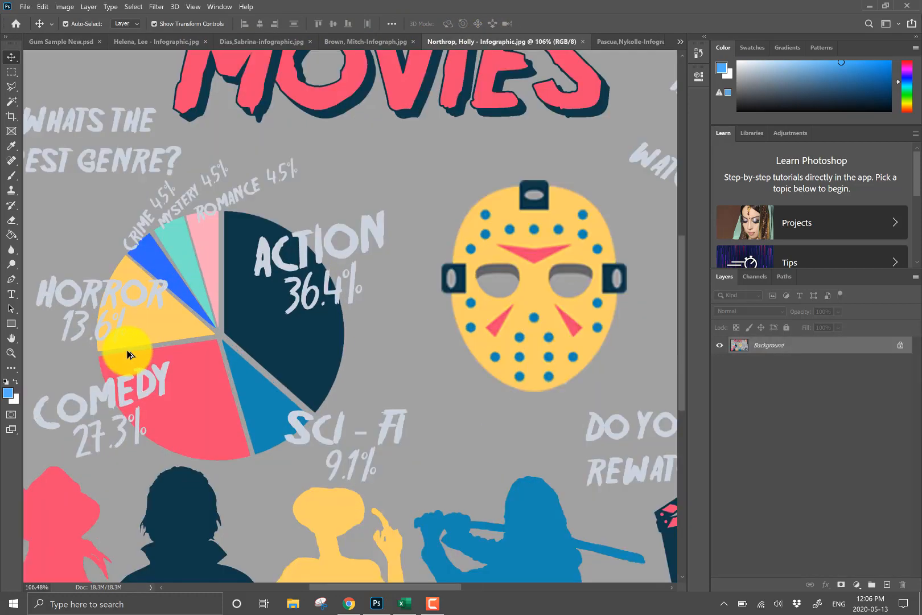
pyautogui.scroll(-1, 278, 338)
pyautogui.scroll(-1, 277, 344)
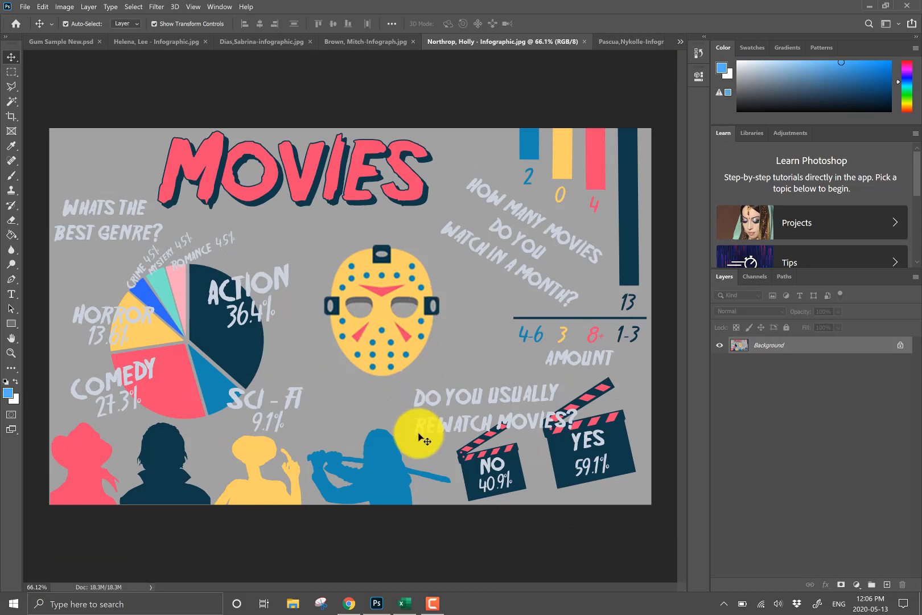
pyautogui.click(349, 606)
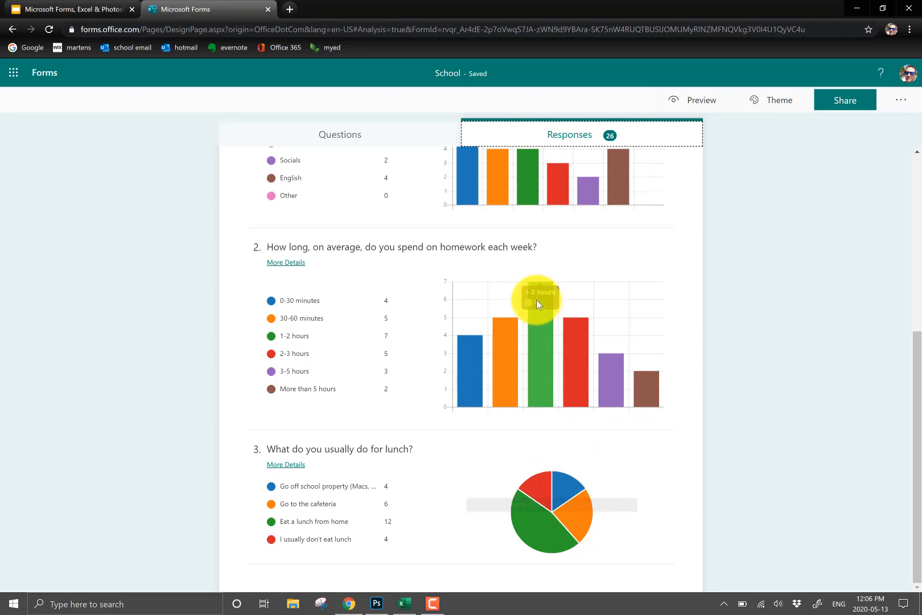
pyautogui.moveTo(527, 176)
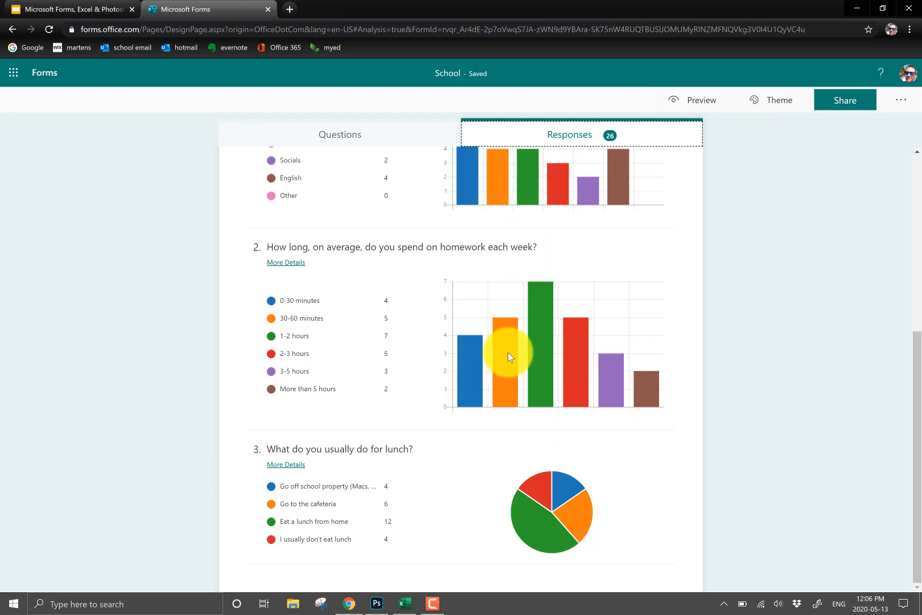
pyautogui.scroll(5, 756, 361)
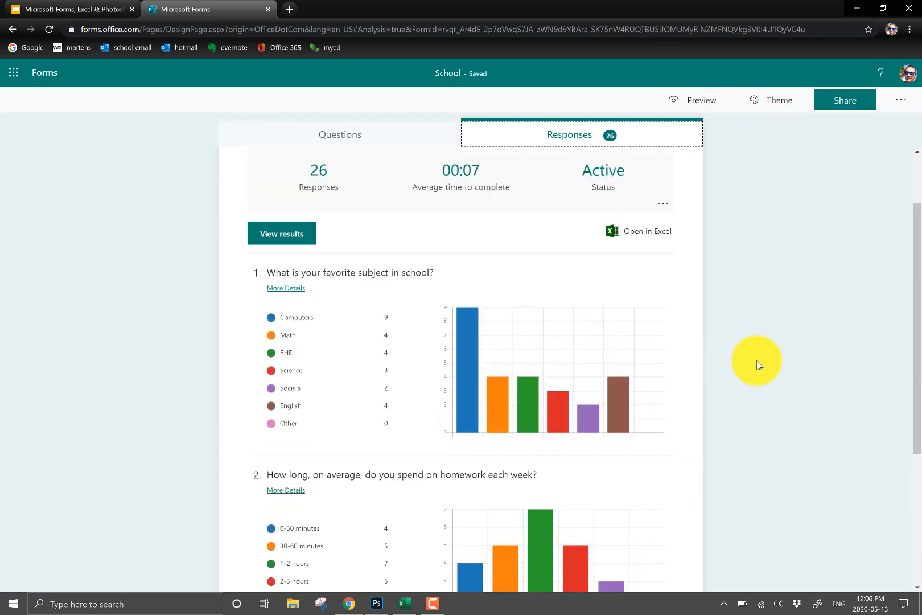
pyautogui.scroll(-1, 756, 360)
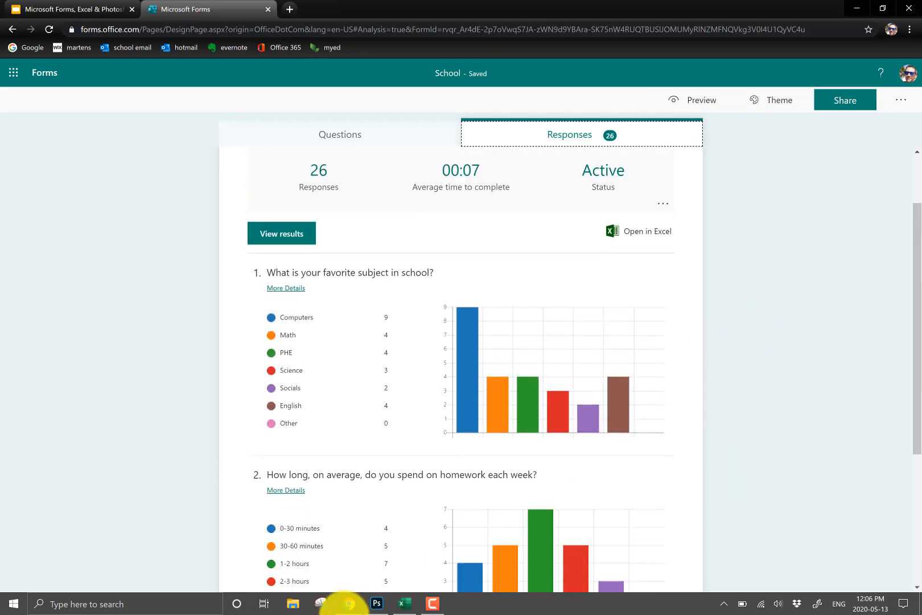
pyautogui.click(412, 607)
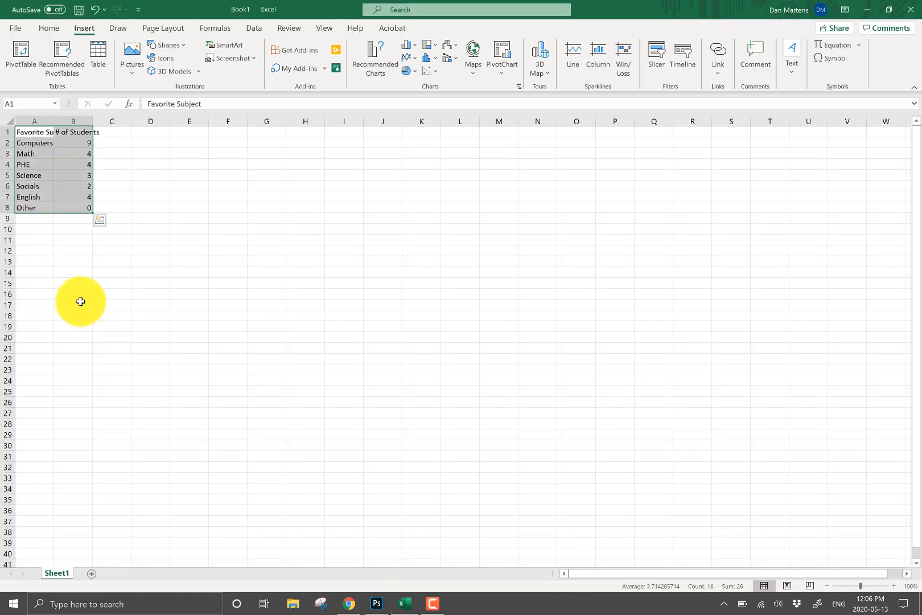
pyautogui.click(81, 301)
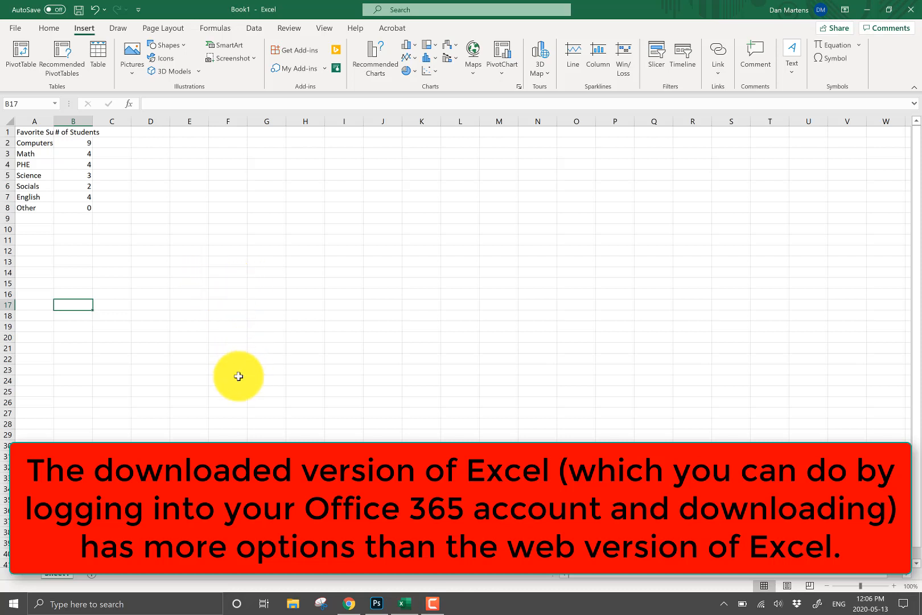
pyautogui.click(349, 603)
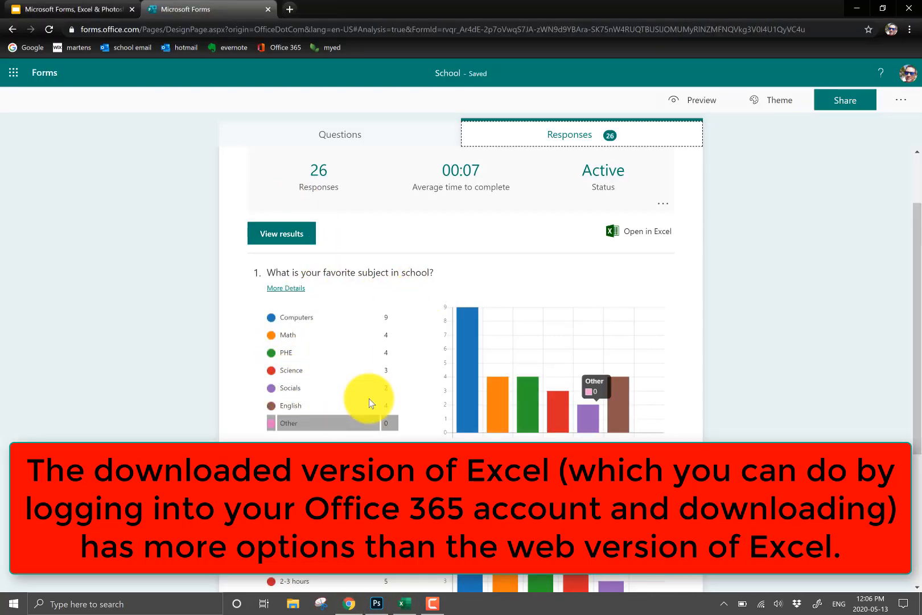
pyautogui.click(406, 606)
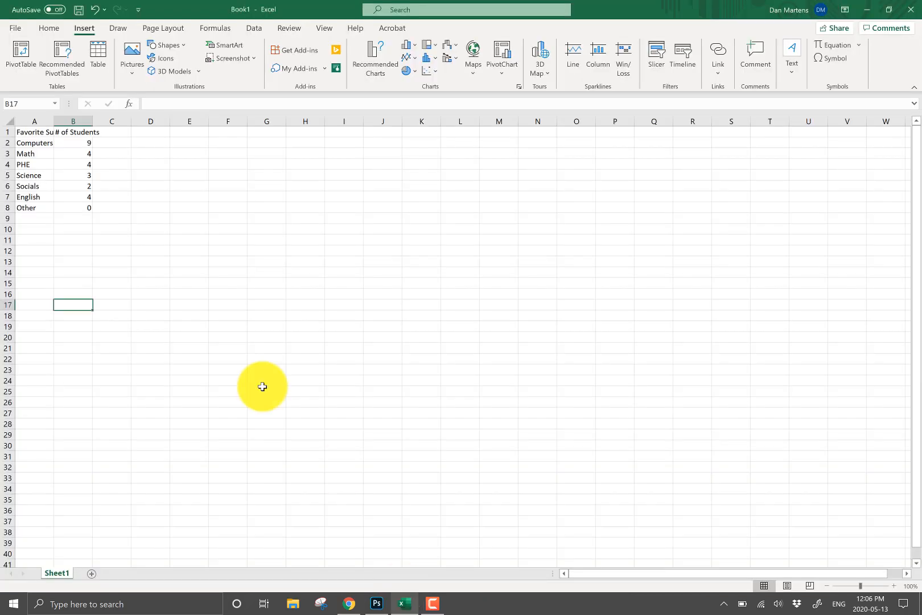
# Go over the category labels in column A and the student counts in column B.
pyautogui.click(36, 133)
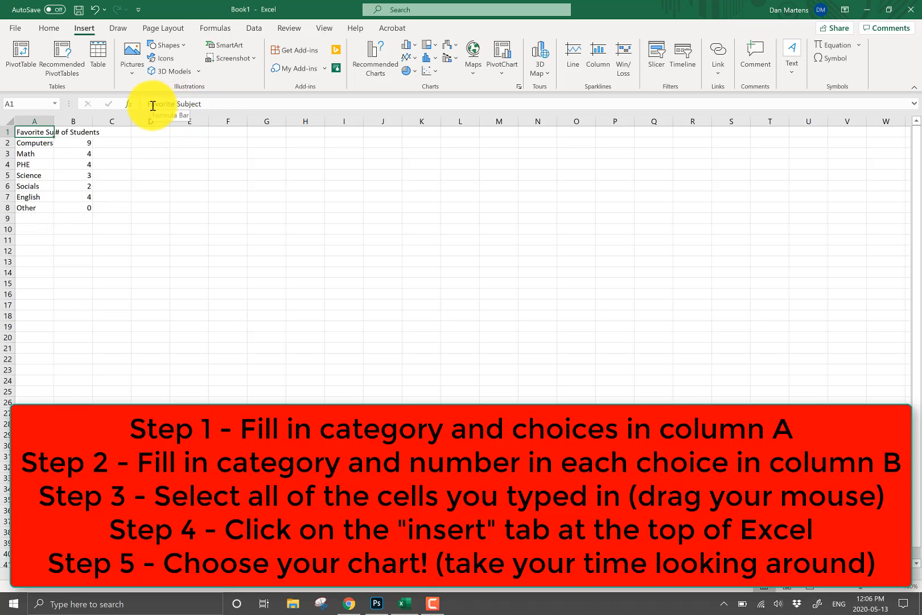
pyautogui.click(36, 143)
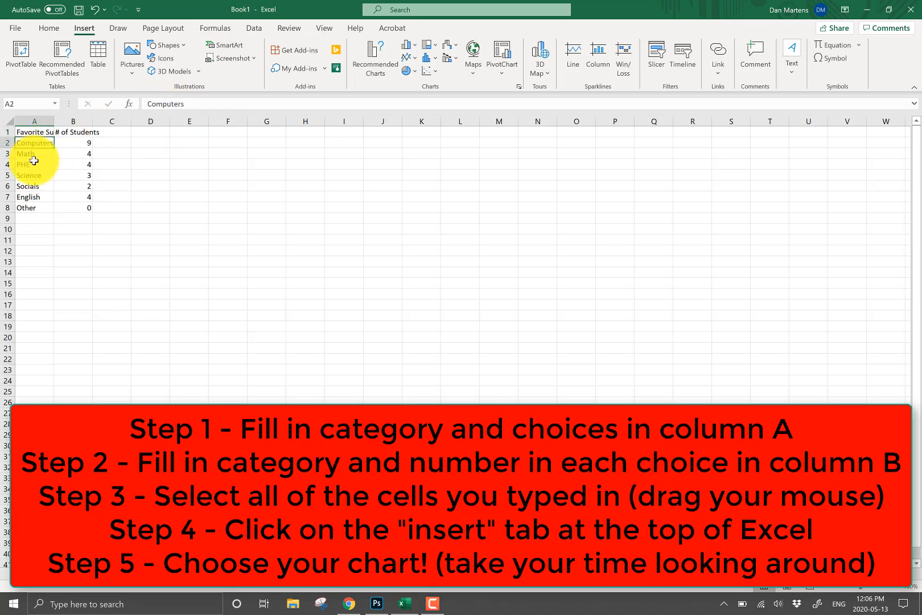
pyautogui.click(33, 164)
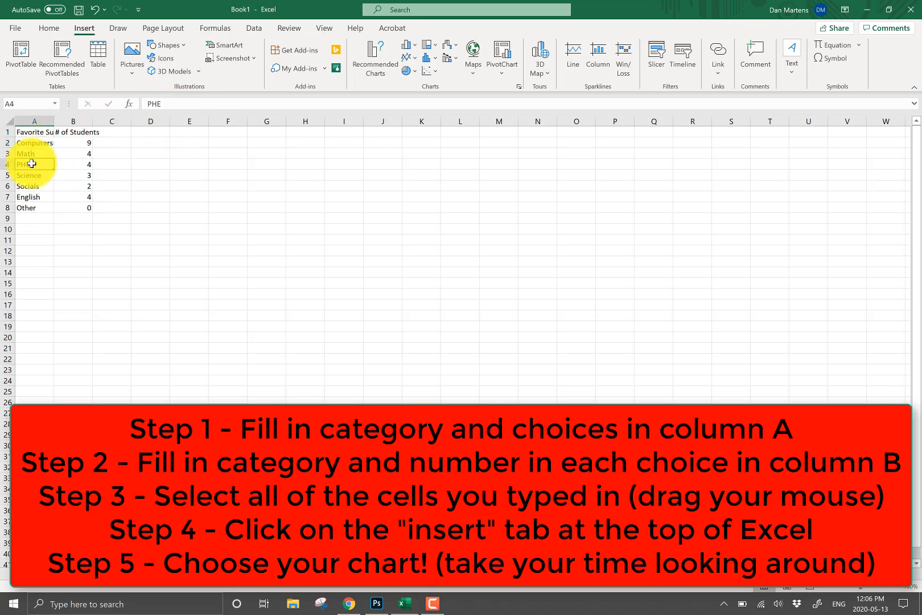
pyautogui.click(69, 132)
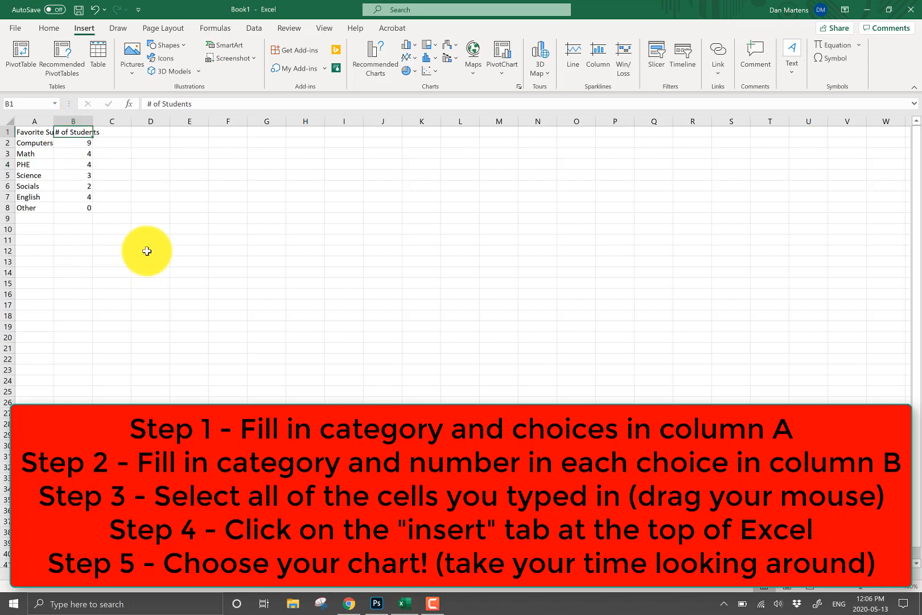
pyautogui.click(73, 143)
pyautogui.click(74, 155)
pyautogui.click(77, 166)
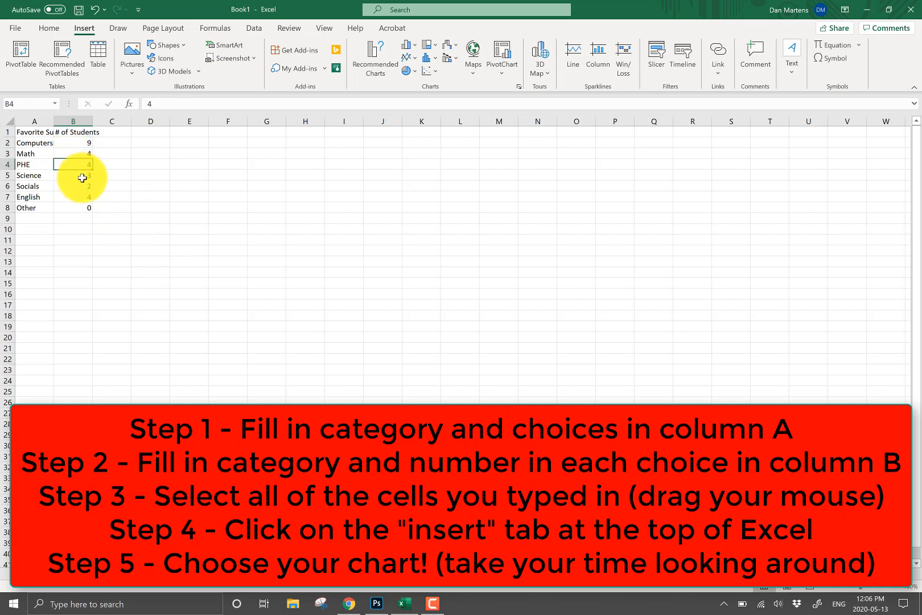
pyautogui.click(83, 178)
pyautogui.click(140, 330)
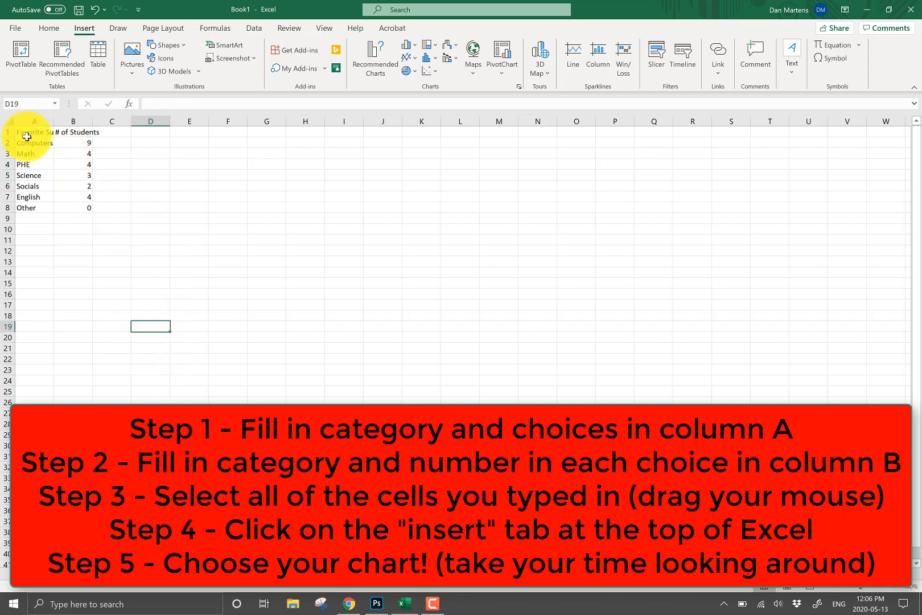
# Select the range A1:B8 and insert a 2-D pie chart, then delete the chart.
pyautogui.moveTo(26, 131); pyautogui.dragTo(85, 206)
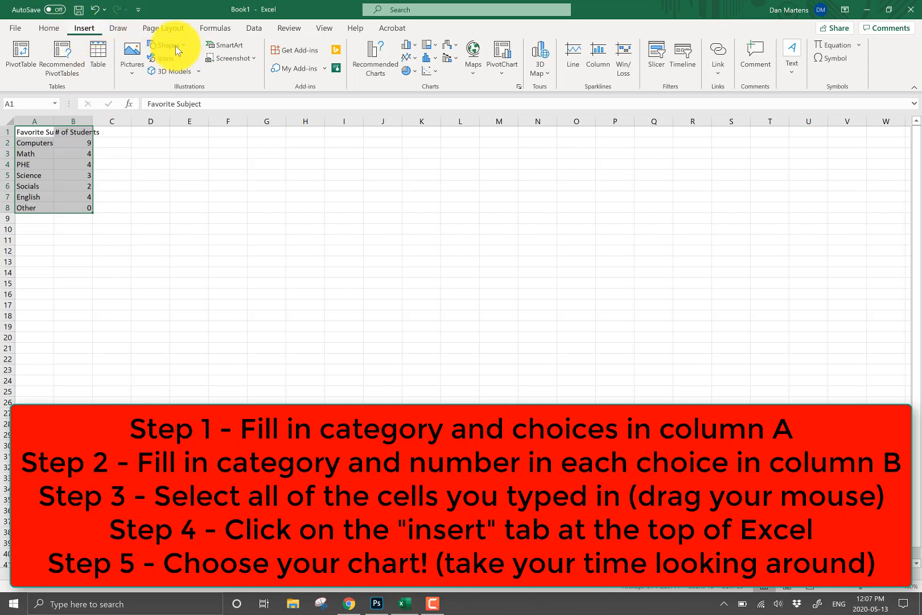
pyautogui.click(413, 73)
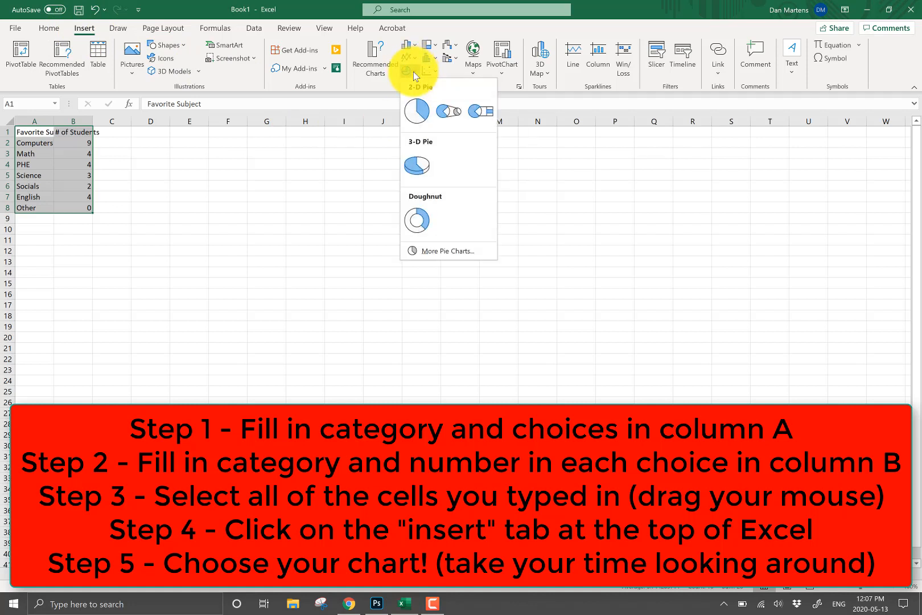
pyautogui.click(417, 111)
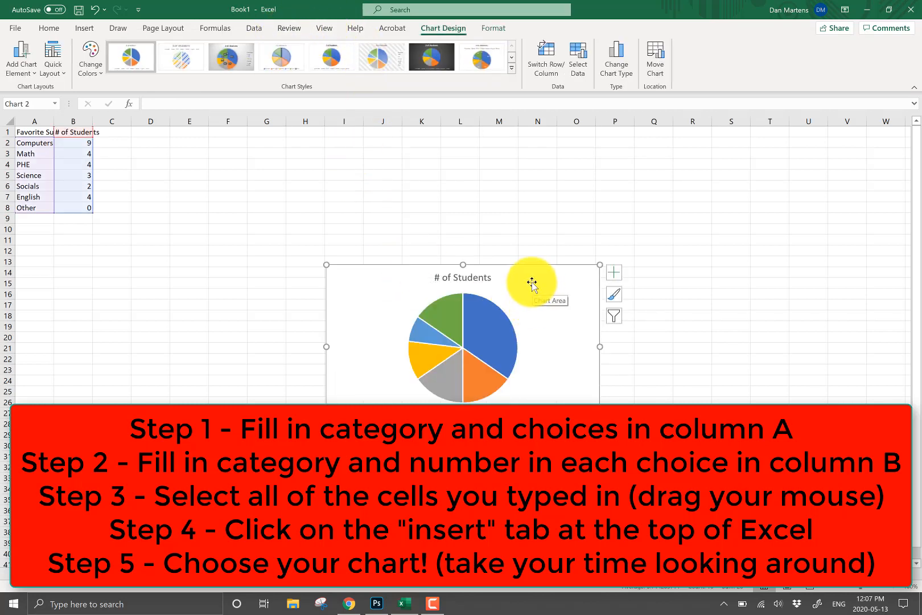
pyautogui.press('Delete')
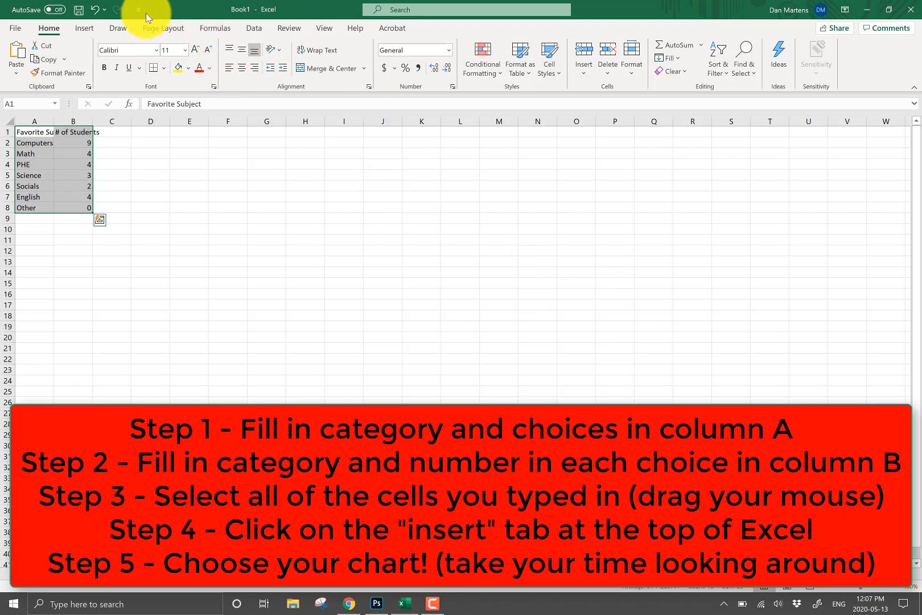
# Browse the pie and statistical chart galleries and open the full list of chart types.
pyautogui.click(91, 28)
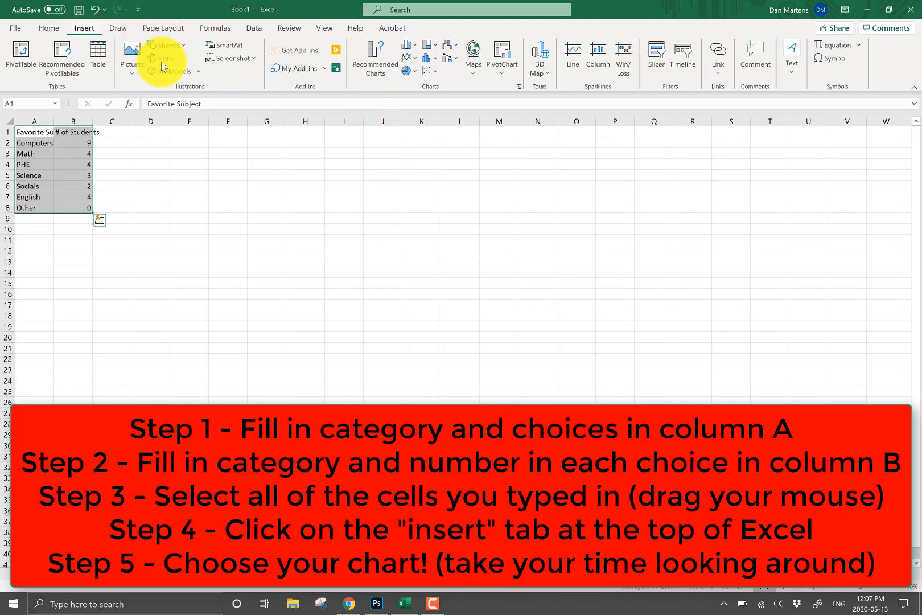
pyautogui.click(414, 70)
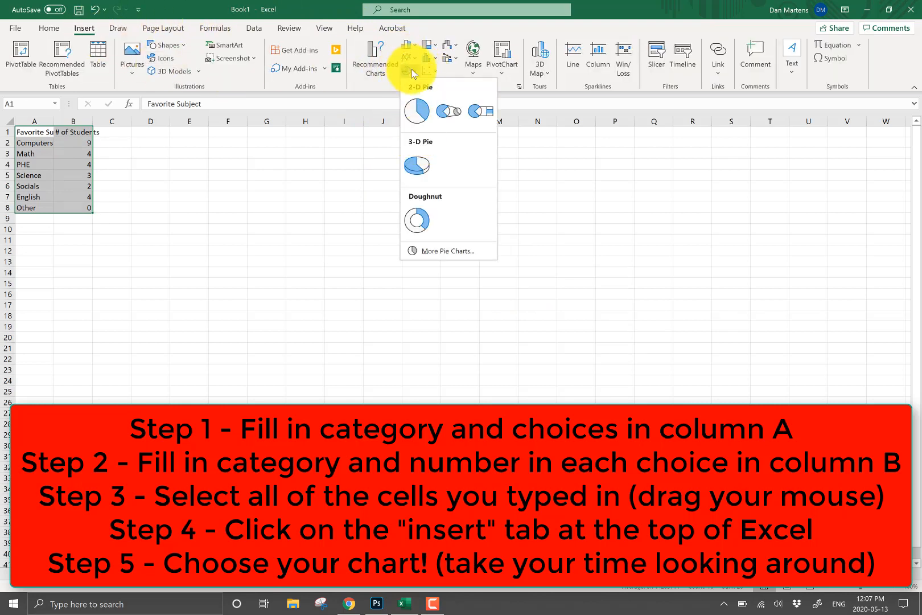
pyautogui.click(427, 59)
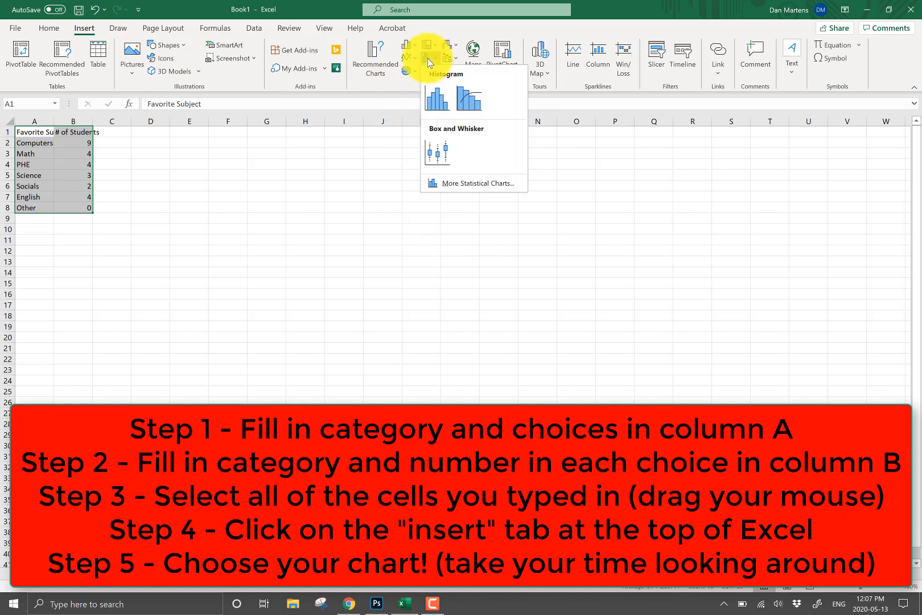
pyautogui.click(459, 183)
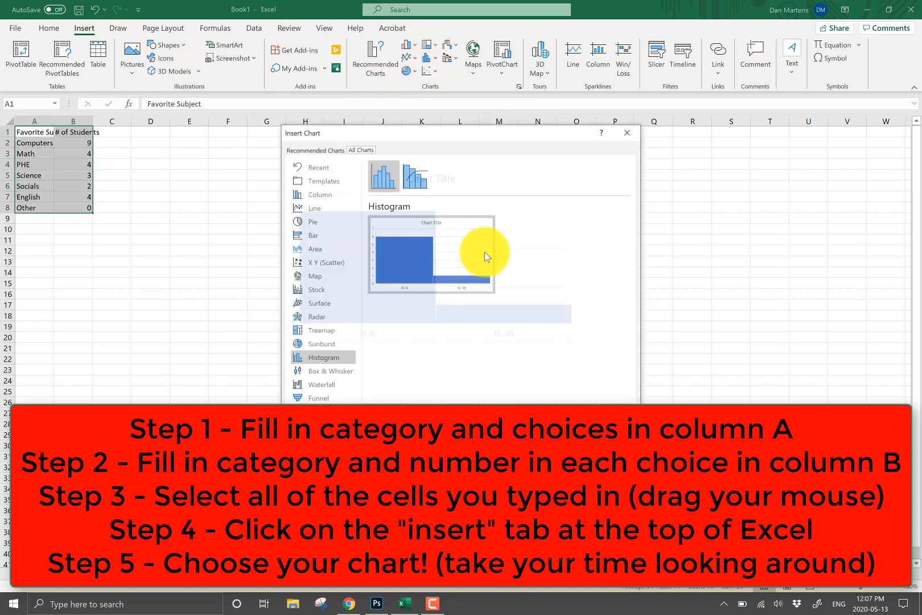
# Preview the column chart subtypes in the Insert Chart dialog, then cancel without inserting a chart.
pyautogui.moveTo(466, 132); pyautogui.dragTo(466, 158)
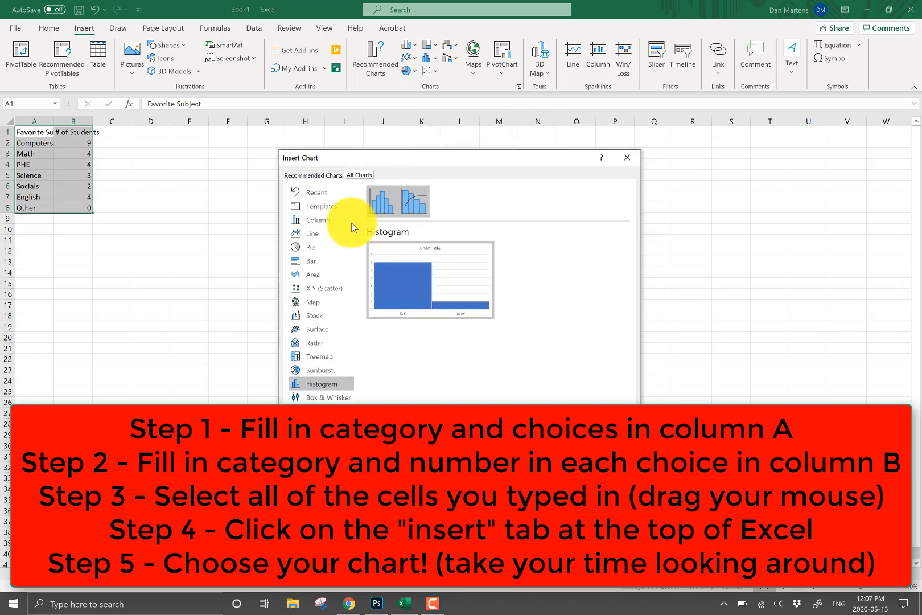
pyautogui.click(321, 222)
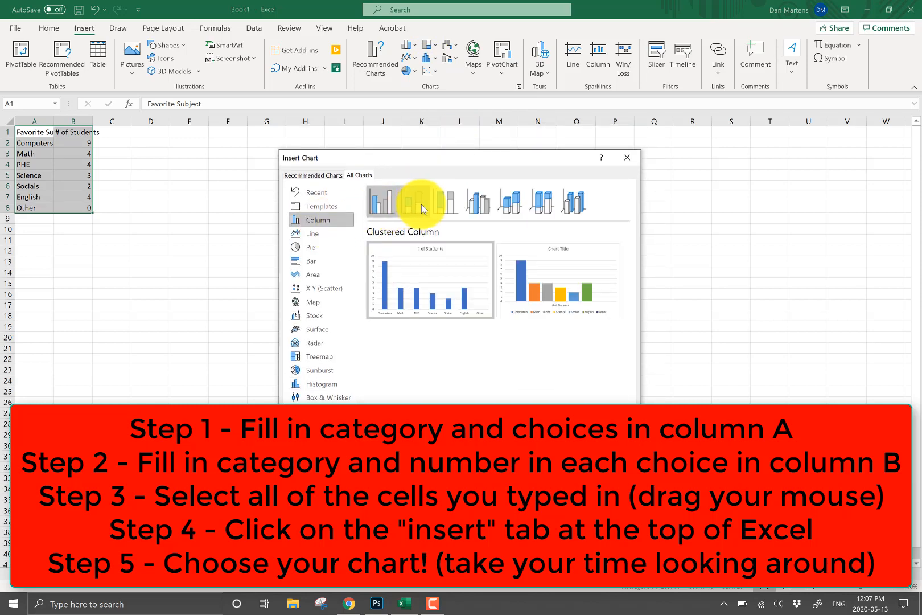
pyautogui.click(481, 202)
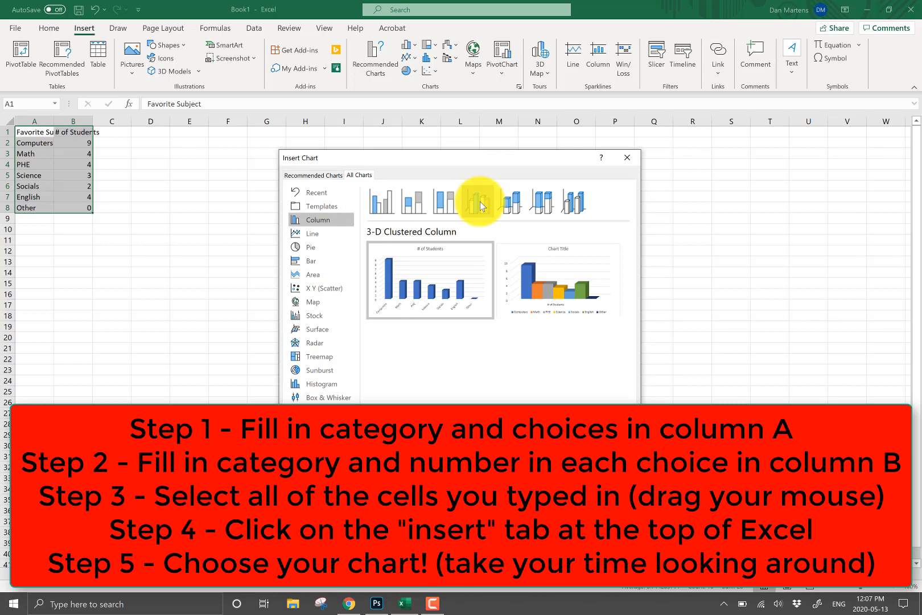
pyautogui.click(514, 206)
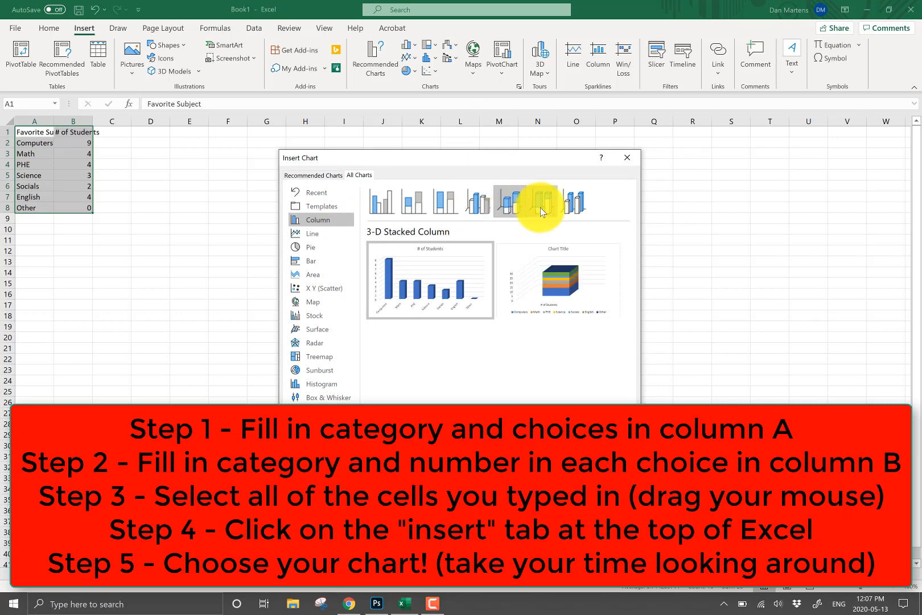
pyautogui.click(540, 207)
pyautogui.moveTo(569, 252)
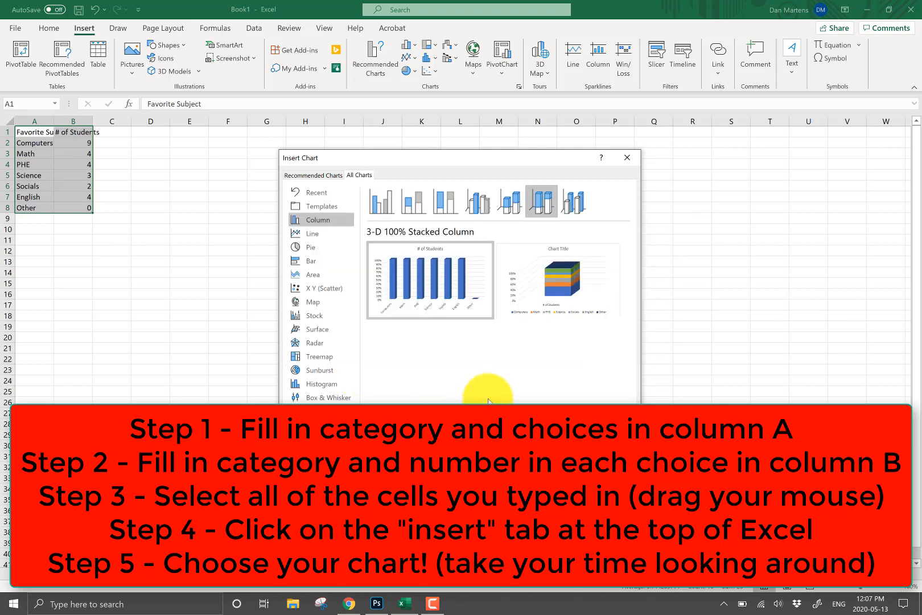
pyautogui.click(508, 205)
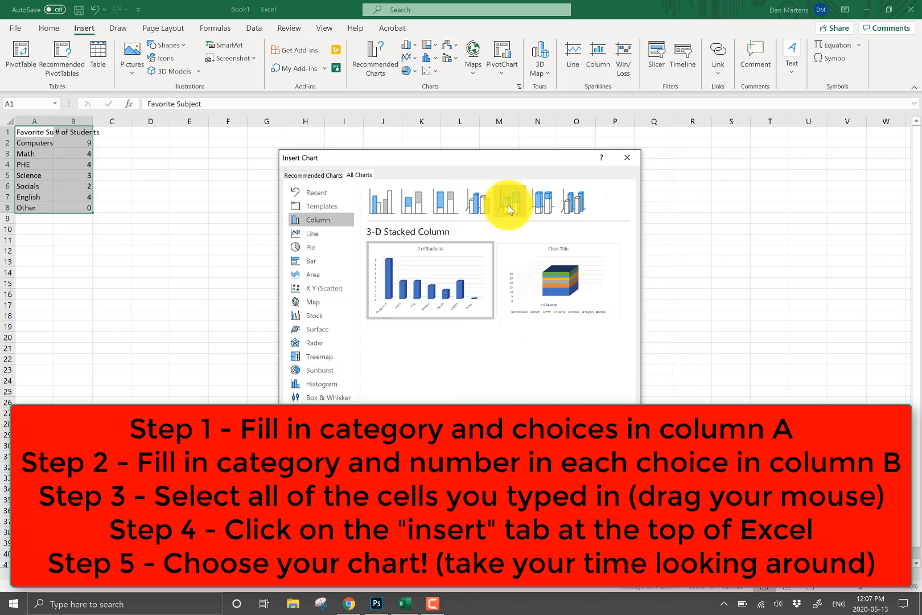
pyautogui.click(478, 206)
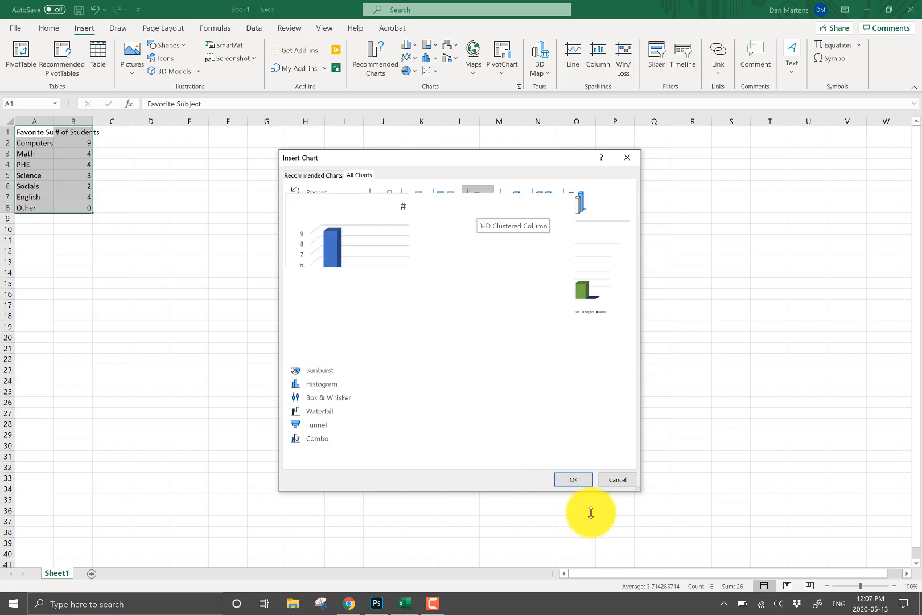
pyautogui.click(619, 482)
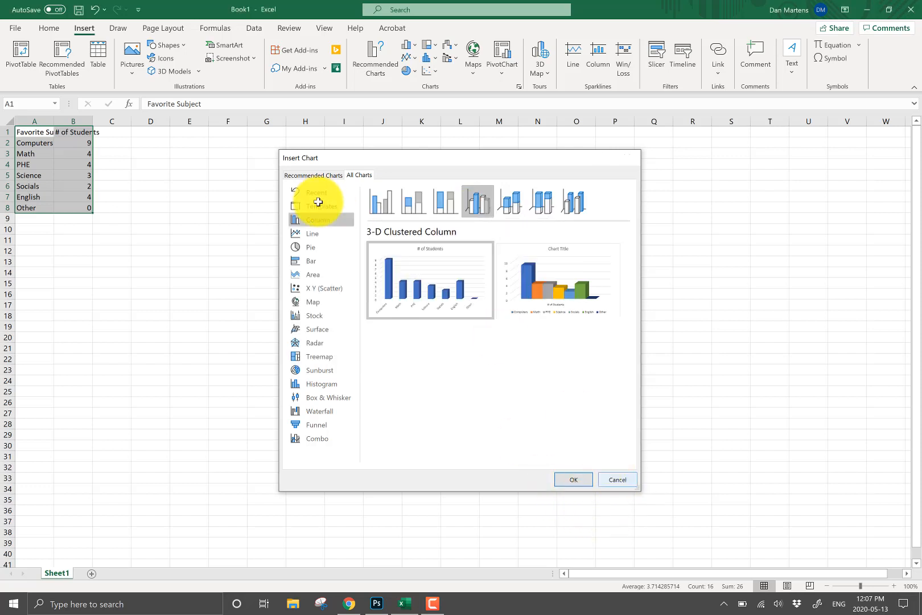
# Insert a 3-D pie chart from A1:B8 and enlarge it to fill the sheet beside the data.
pyautogui.click(409, 75)
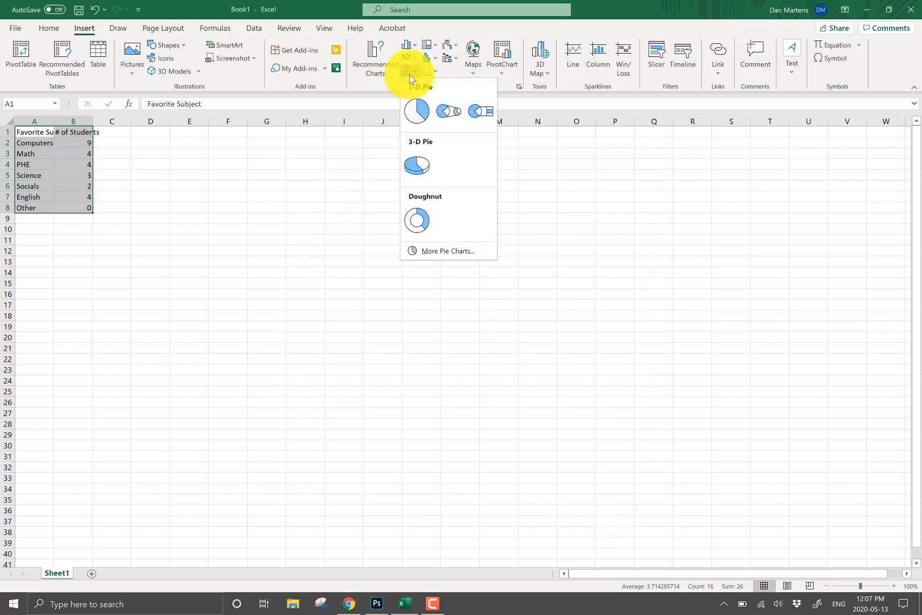
pyautogui.click(421, 169)
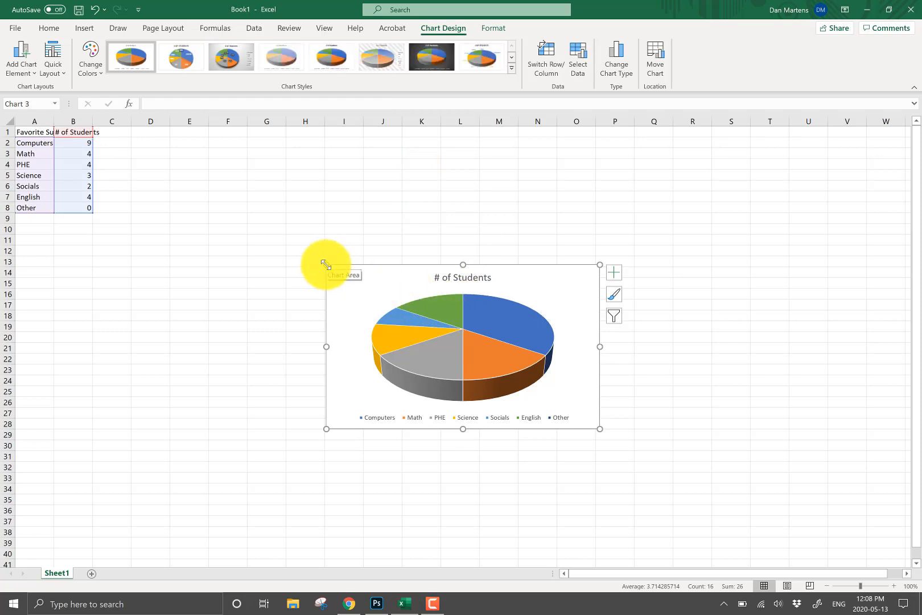
pyautogui.moveTo(326, 264); pyautogui.dragTo(108, 132)
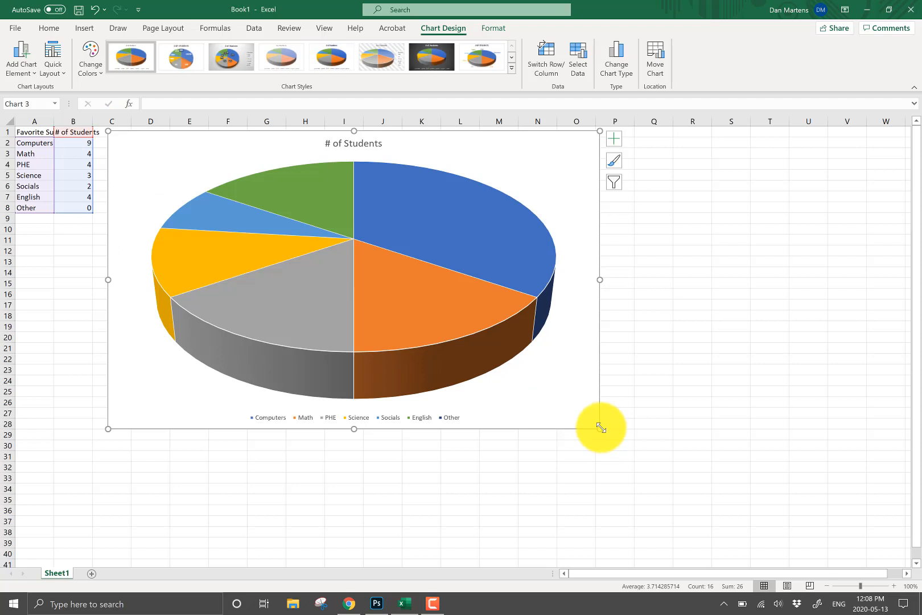
pyautogui.moveTo(598, 427); pyautogui.dragTo(906, 532)
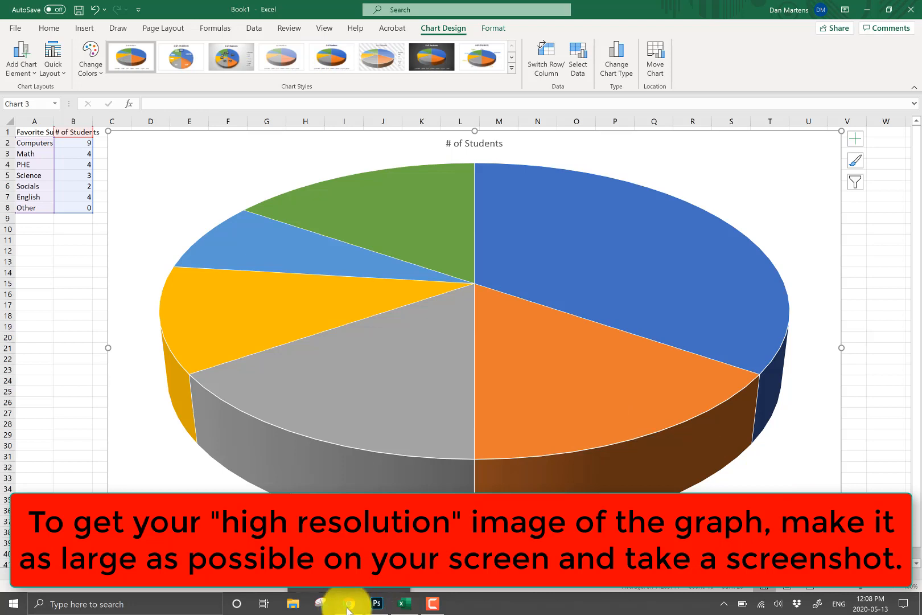
# Switch to the browser and open the coolors.co colour scheme site.
pyautogui.click(98, 67)
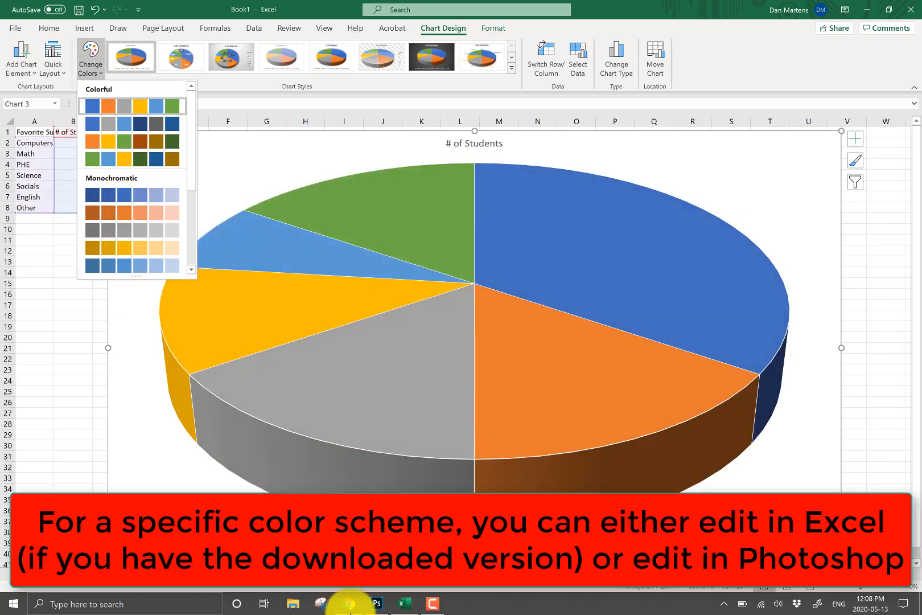
pyautogui.click(349, 604)
pyautogui.click(288, 10)
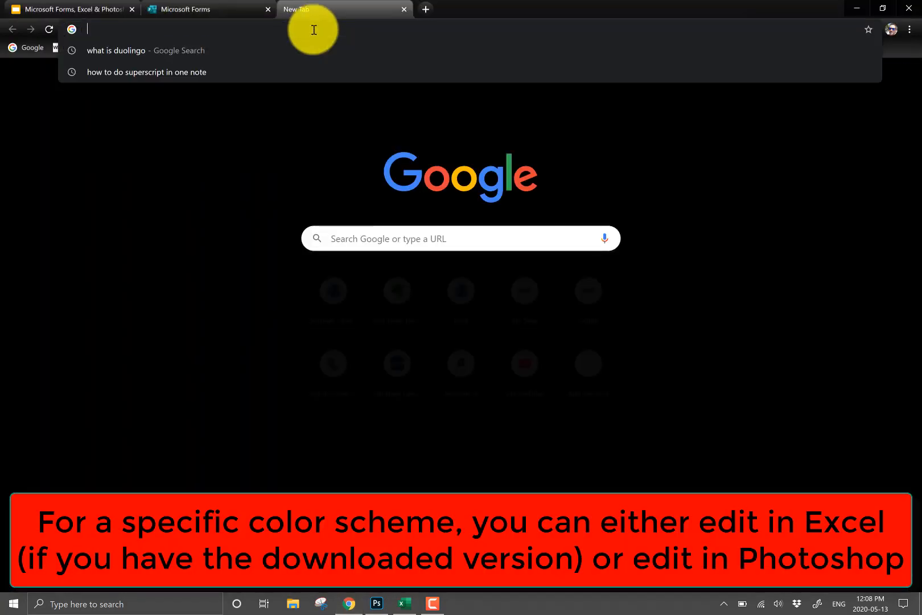
pyautogui.write('coolors.')
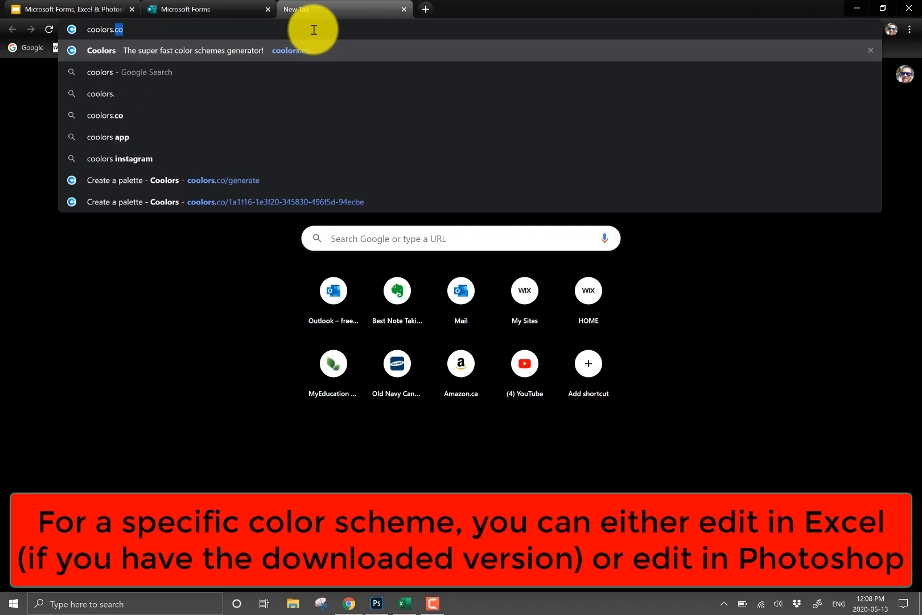
pyautogui.press('Return')
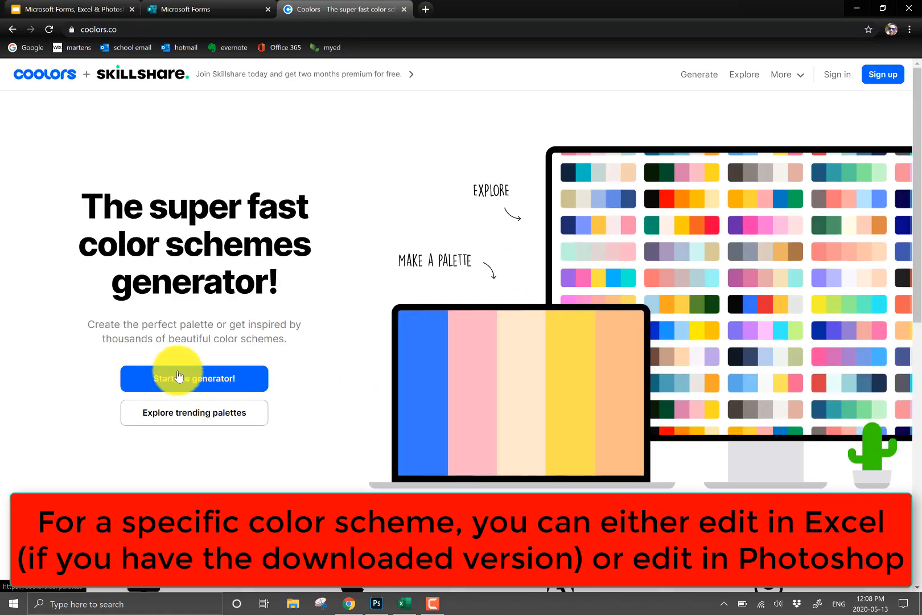
# Start the Coolors palette generator and copy the pink FFCAD4 hex code.
pyautogui.click(179, 382)
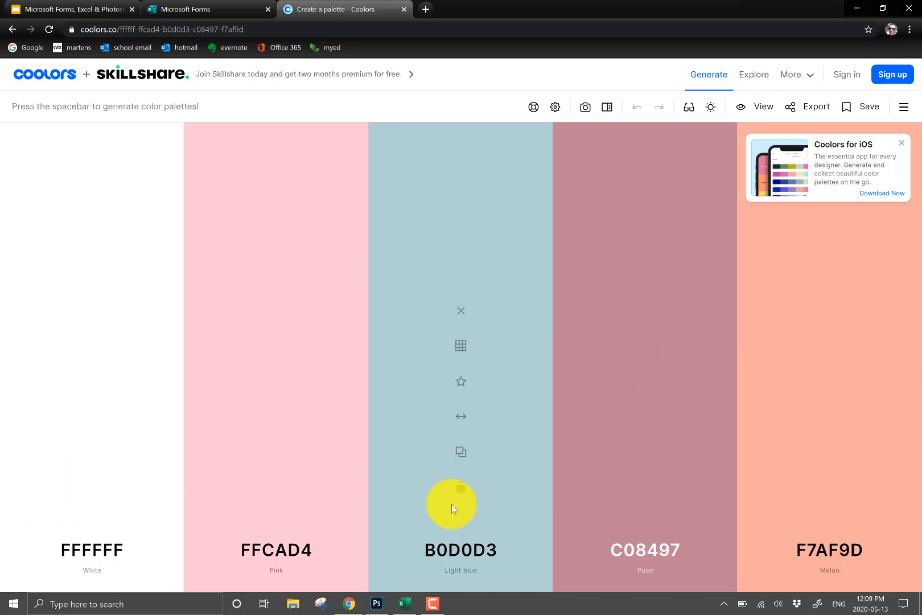
pyautogui.click(278, 555)
pyautogui.hotkey('ctrl', 'c')
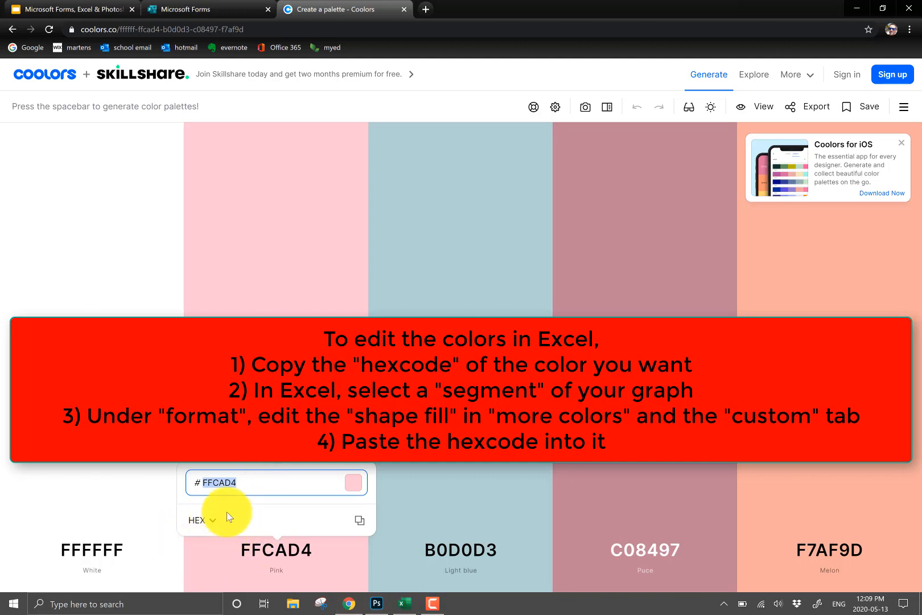
# Fill the Computers pie slice with the custom hex colour FFCAD4.
pyautogui.click(406, 606)
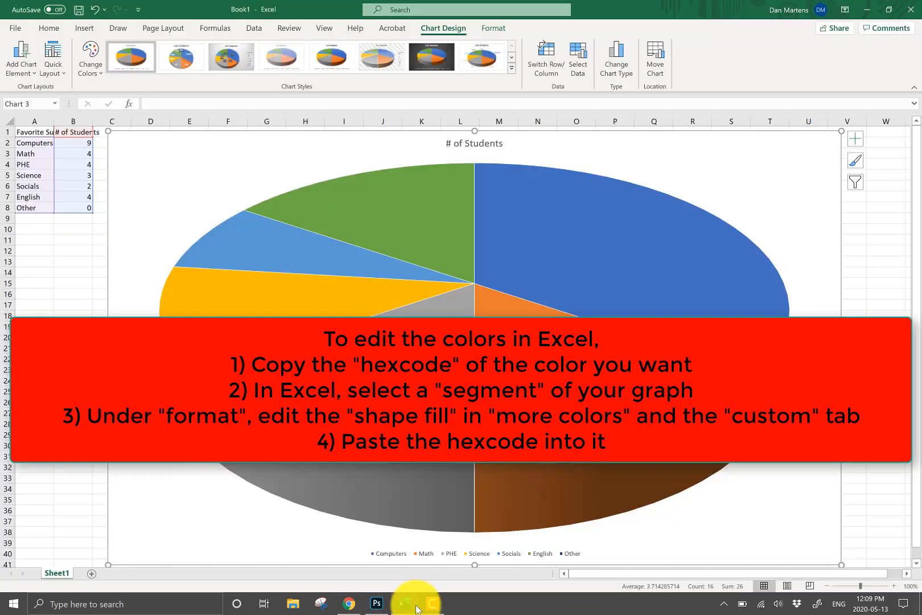
pyautogui.click(585, 251)
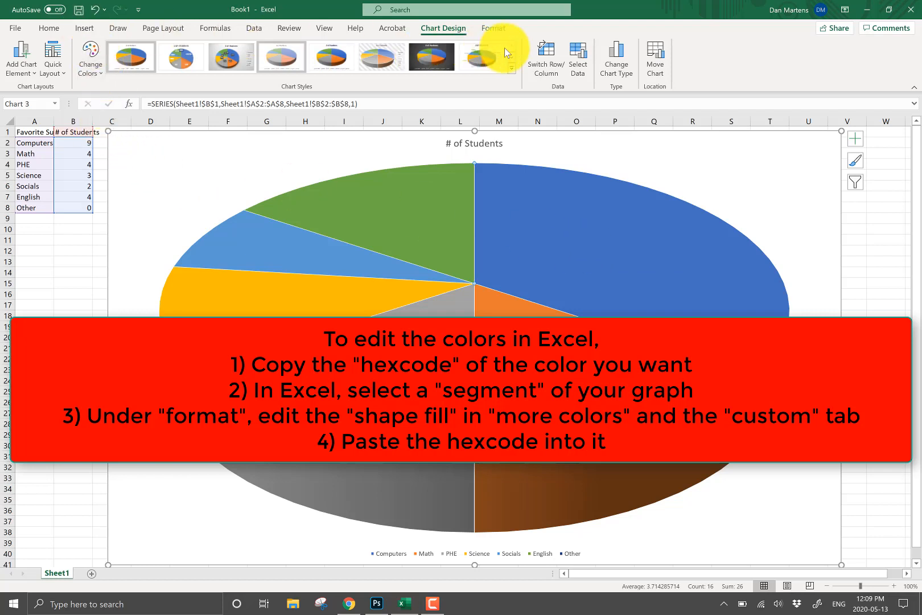
pyautogui.click(498, 29)
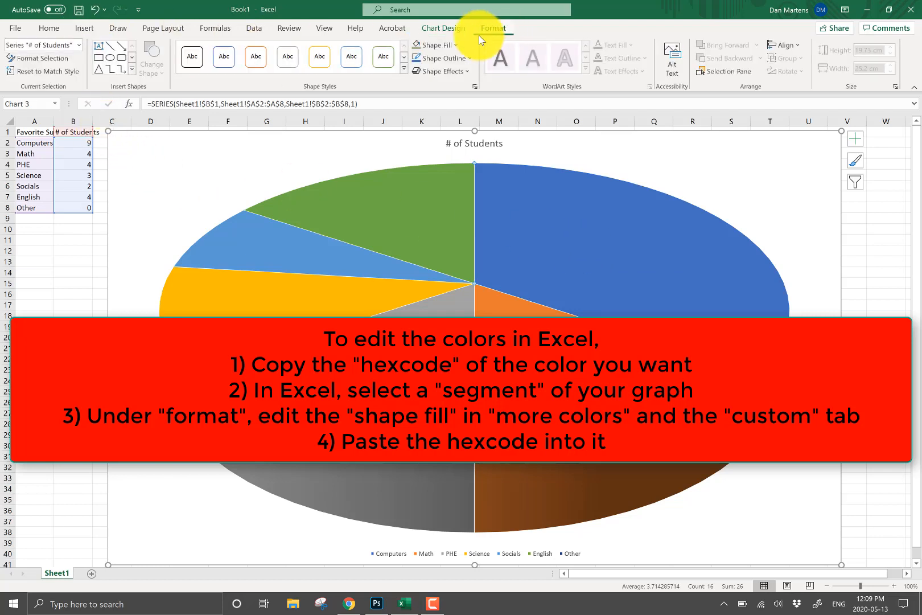
pyautogui.click(457, 47)
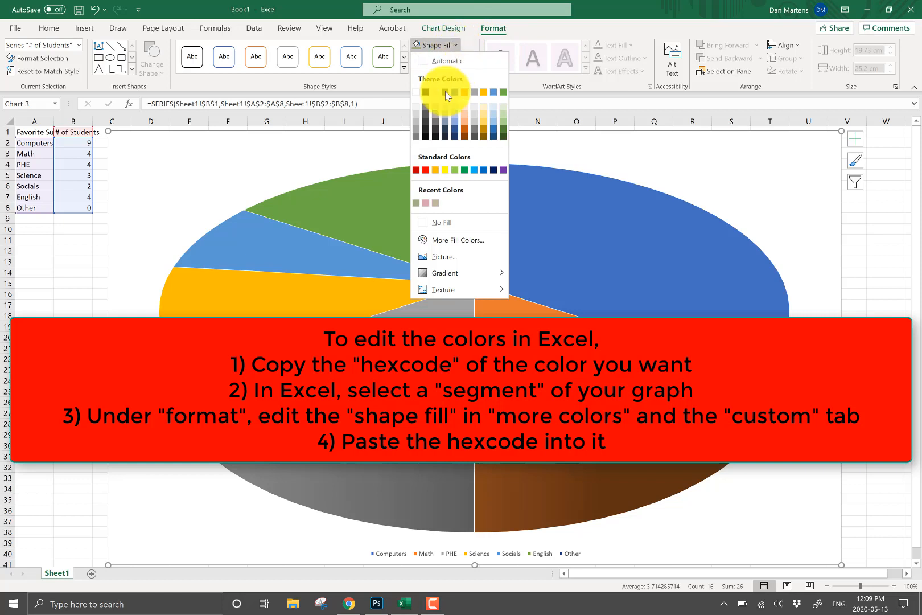
pyautogui.click(453, 238)
pyautogui.click(319, 133)
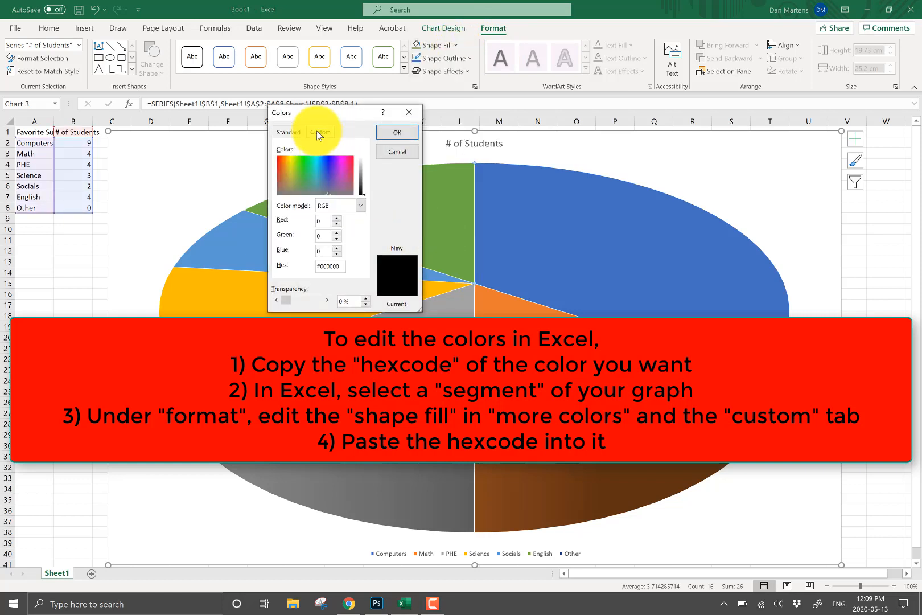
pyautogui.moveTo(343, 267); pyautogui.dragTo(305, 263)
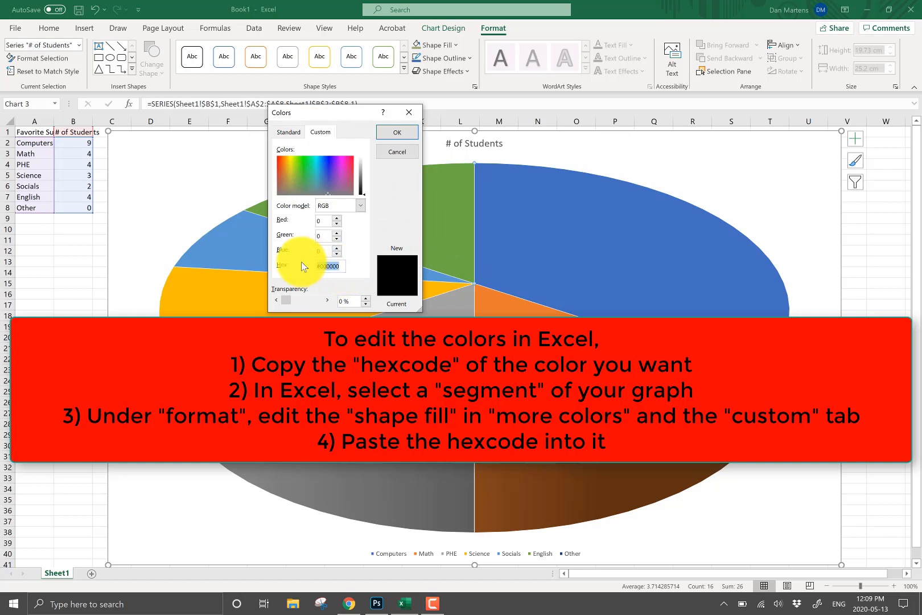
pyautogui.hotkey('ctrl', 'v')
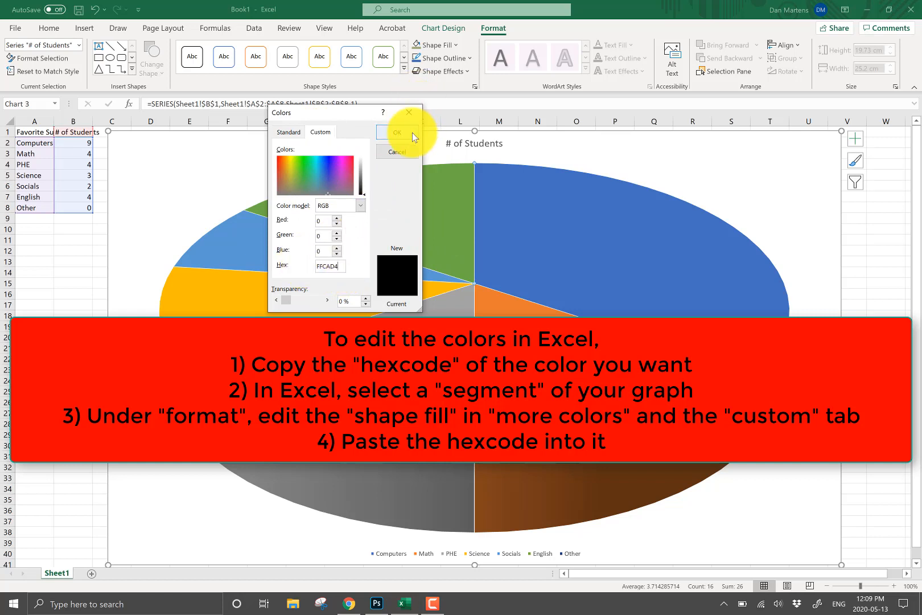
pyautogui.click(412, 133)
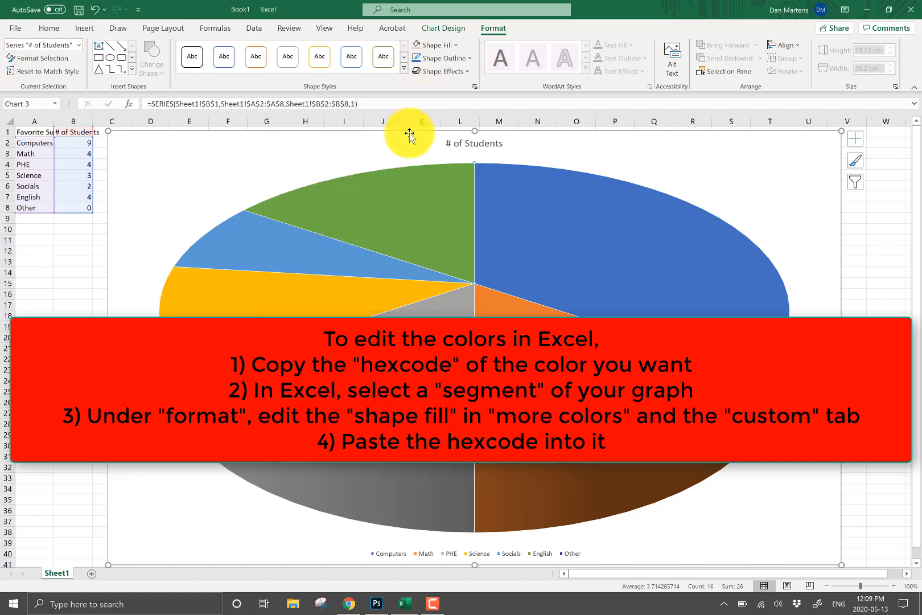
# Copy the light blue B0D0D3 hex code from the Coolors palette and return to the workbook.
pyautogui.click(353, 607)
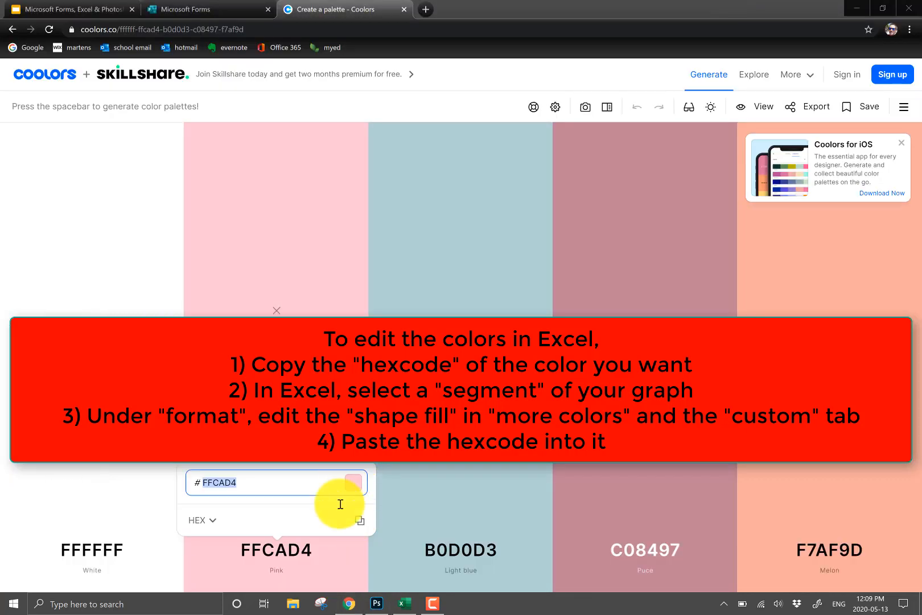
pyautogui.click(454, 550)
pyautogui.hotkey('ctrl', 'c')
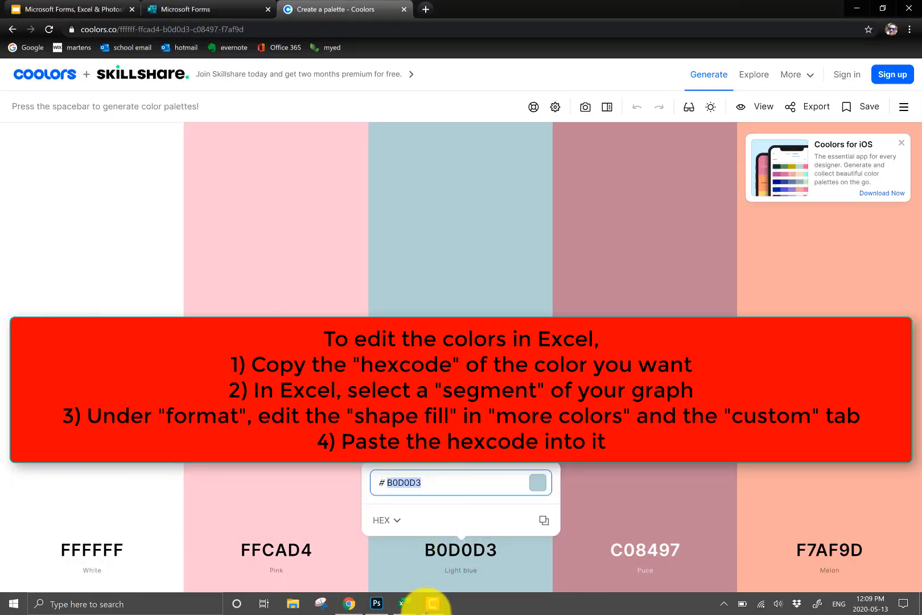
pyautogui.click(405, 603)
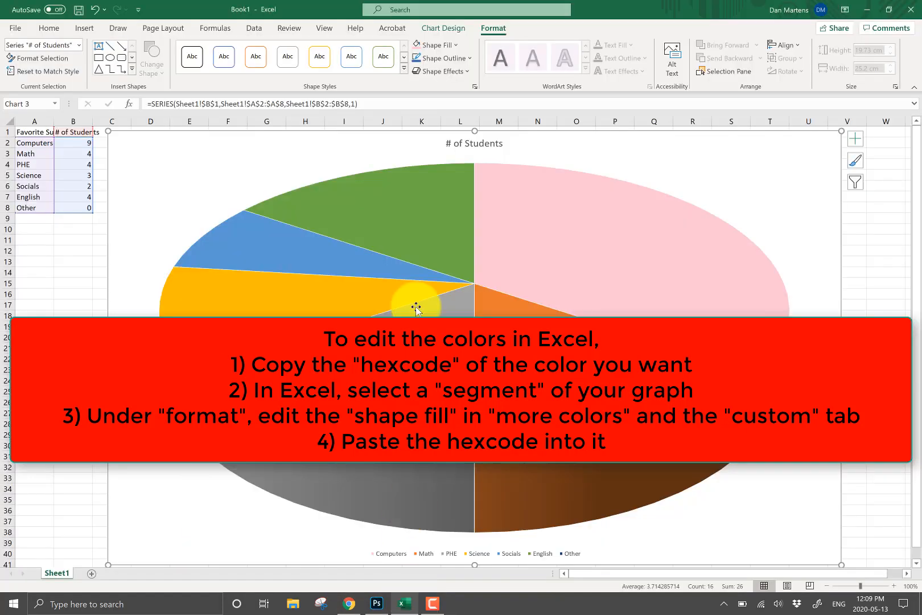
# Fill the English pie slice with the custom hex colour B0D0D3.
pyautogui.click(420, 207)
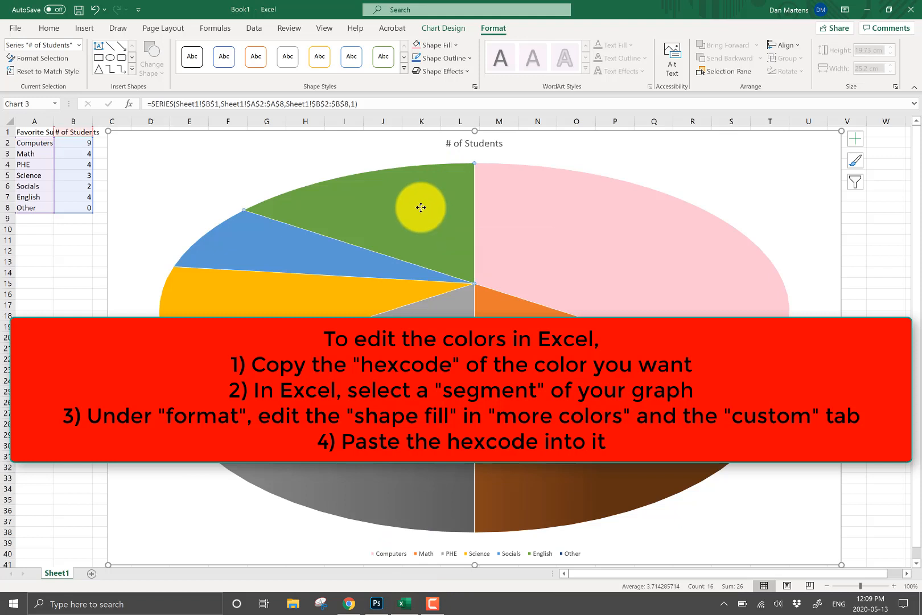
pyautogui.click(455, 44)
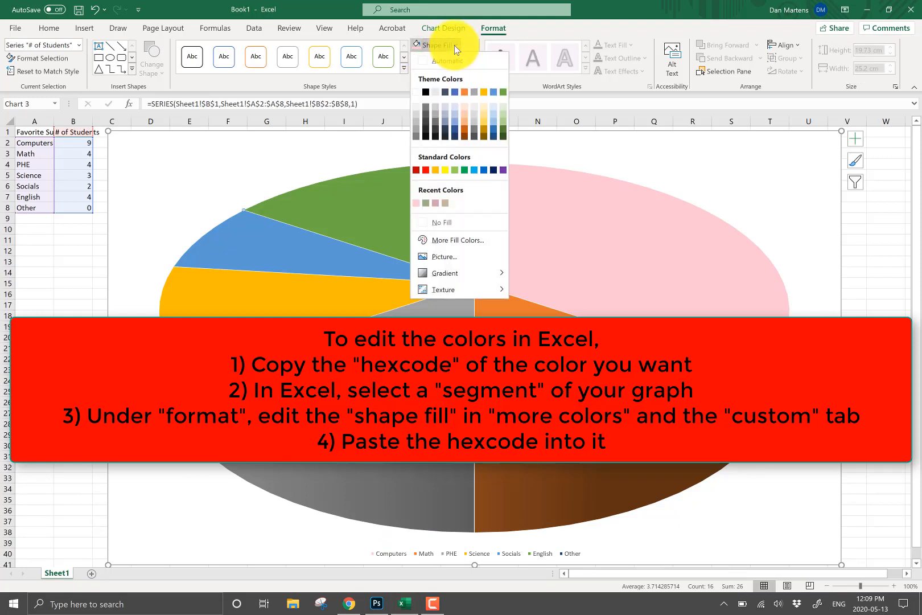
pyautogui.click(464, 241)
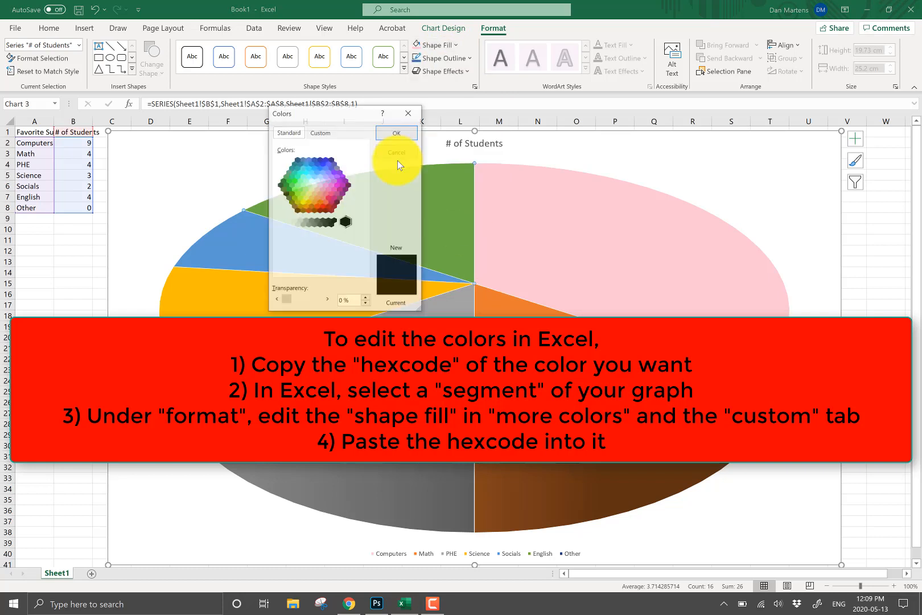
pyautogui.click(323, 133)
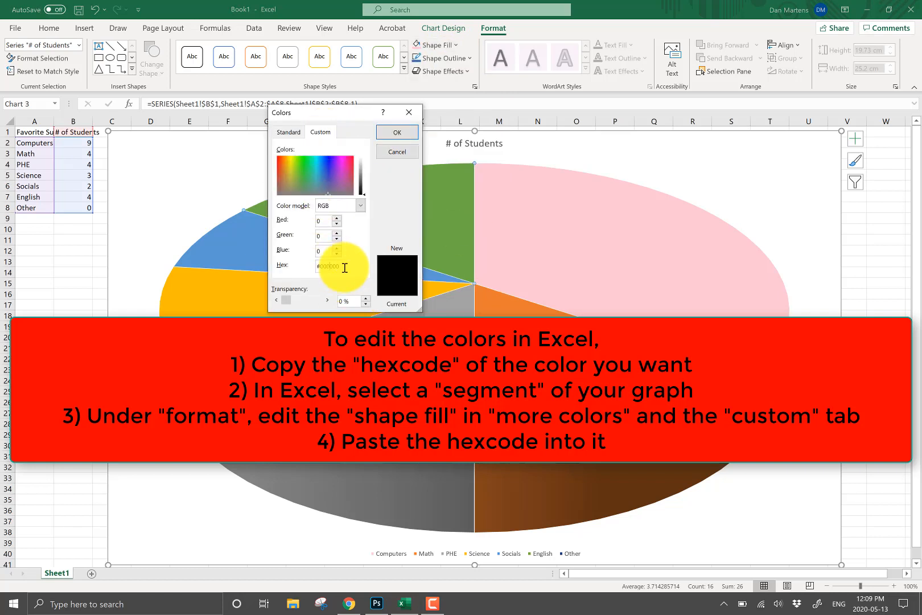
pyautogui.moveTo(342, 267); pyautogui.dragTo(312, 267)
pyautogui.hotkey('ctrl', 'v')
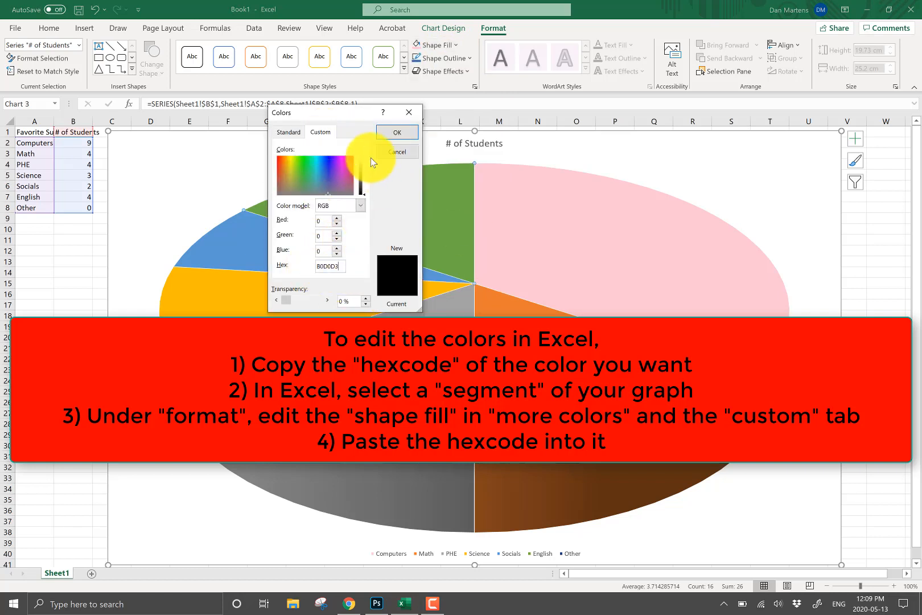
pyautogui.click(390, 133)
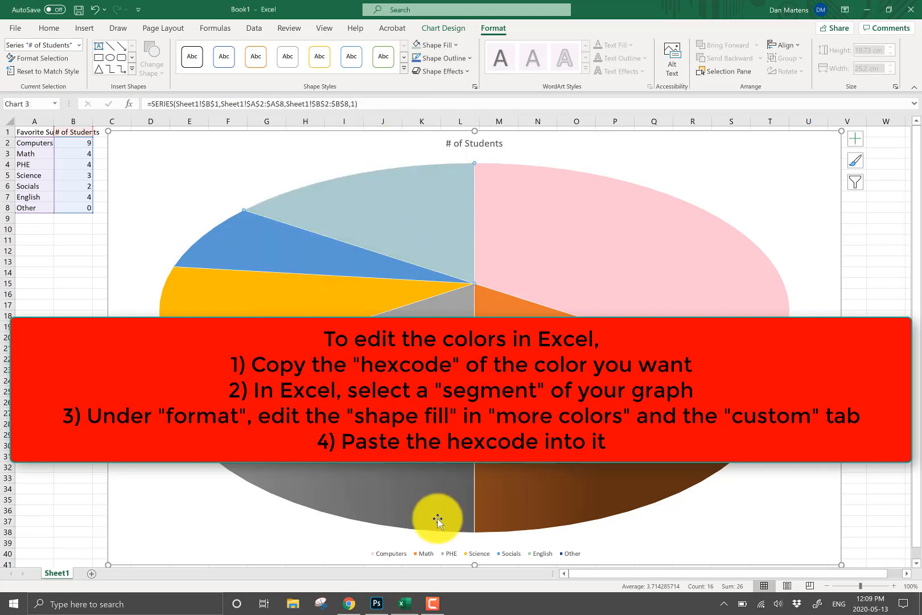
pyautogui.click(349, 603)
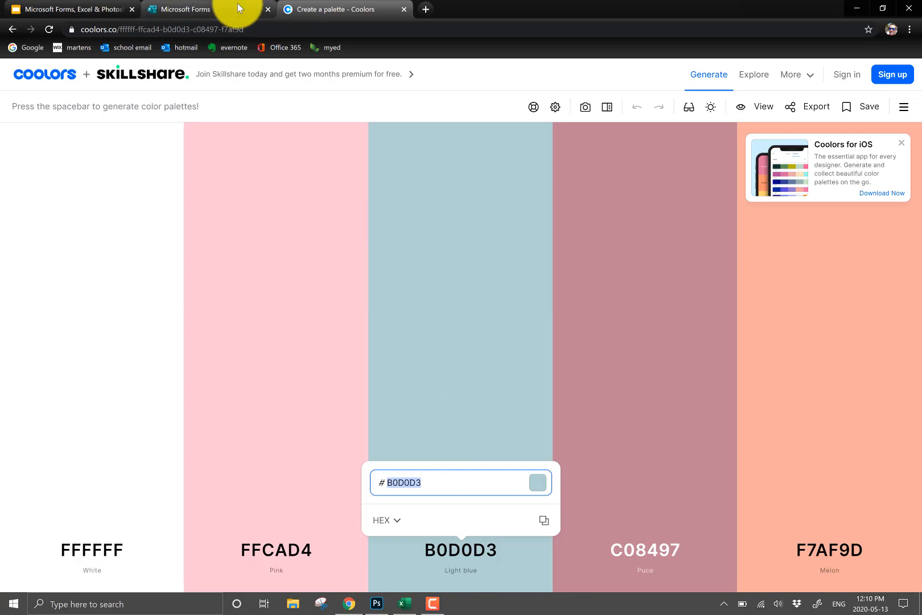
pyautogui.click(409, 602)
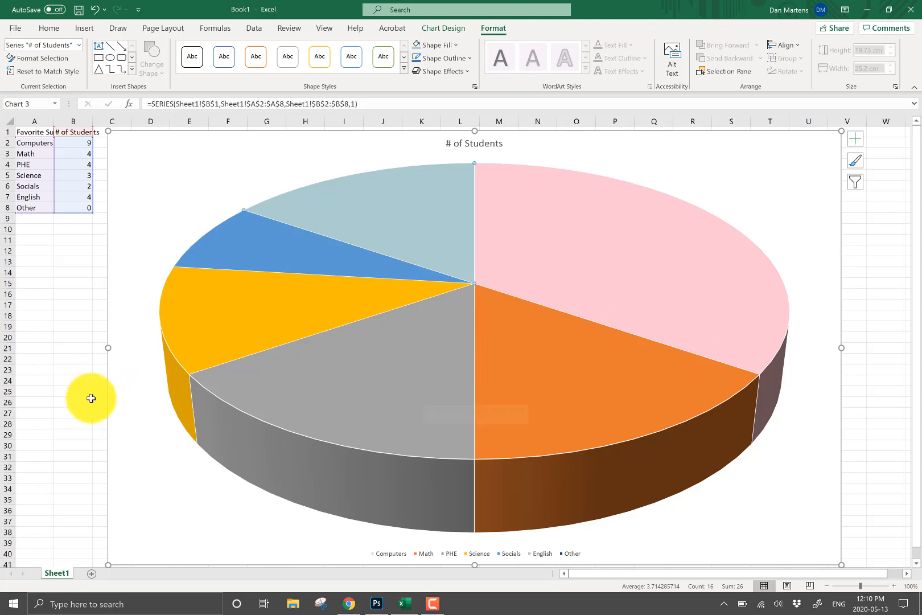
# Deselect the chart and capture the whole pie chart as a rectangular snip with the Snipping Tool.
pyautogui.click(73, 400)
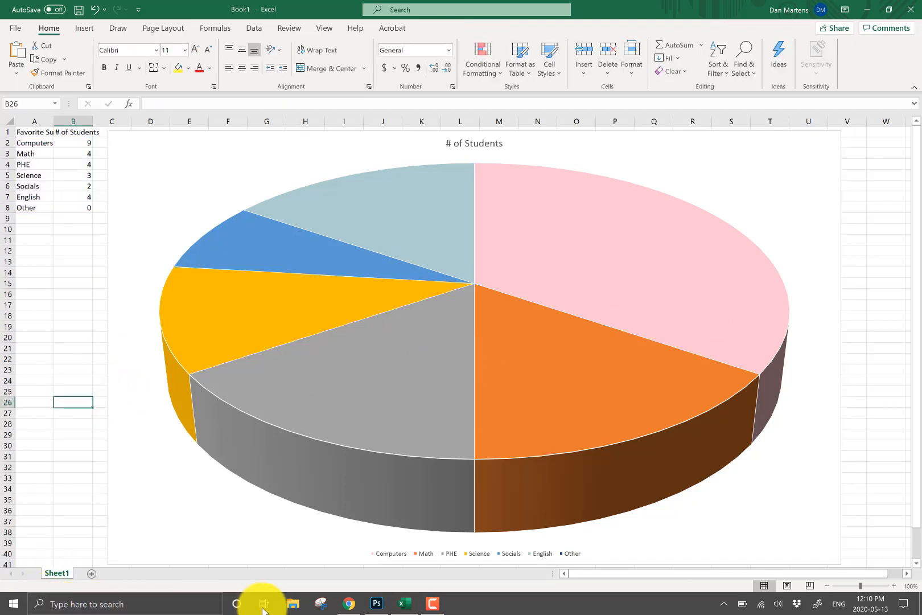
pyautogui.click(321, 607)
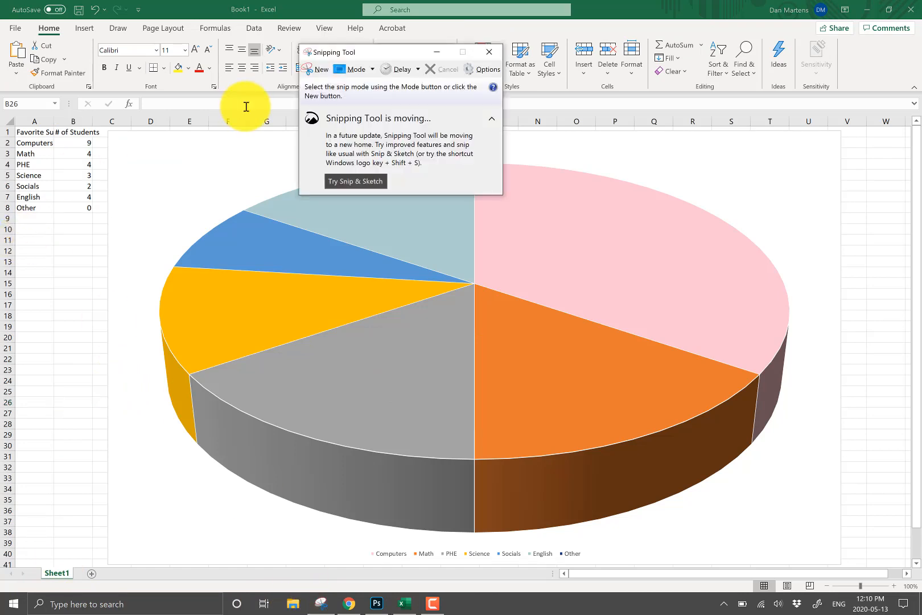
pyautogui.click(312, 68)
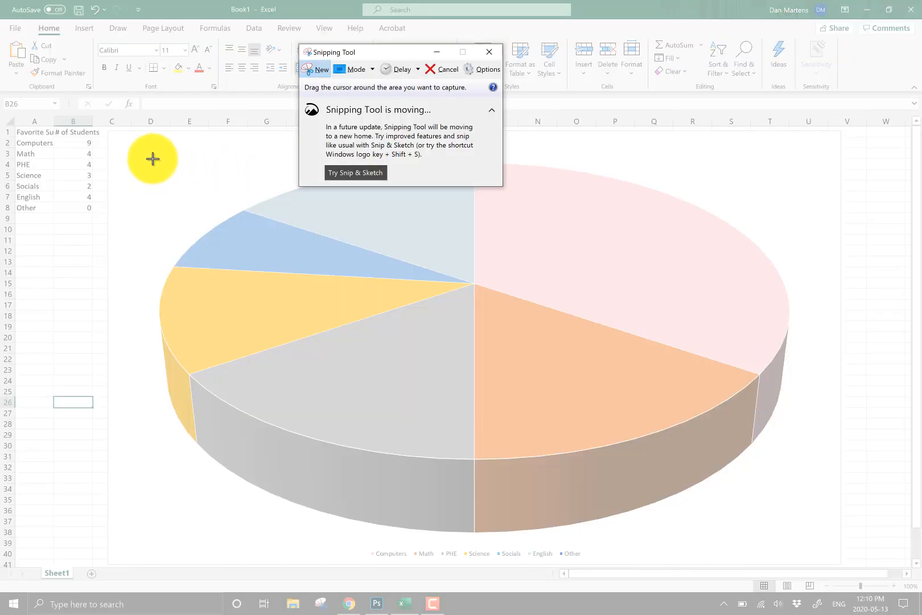
pyautogui.moveTo(153, 154); pyautogui.dragTo(793, 544)
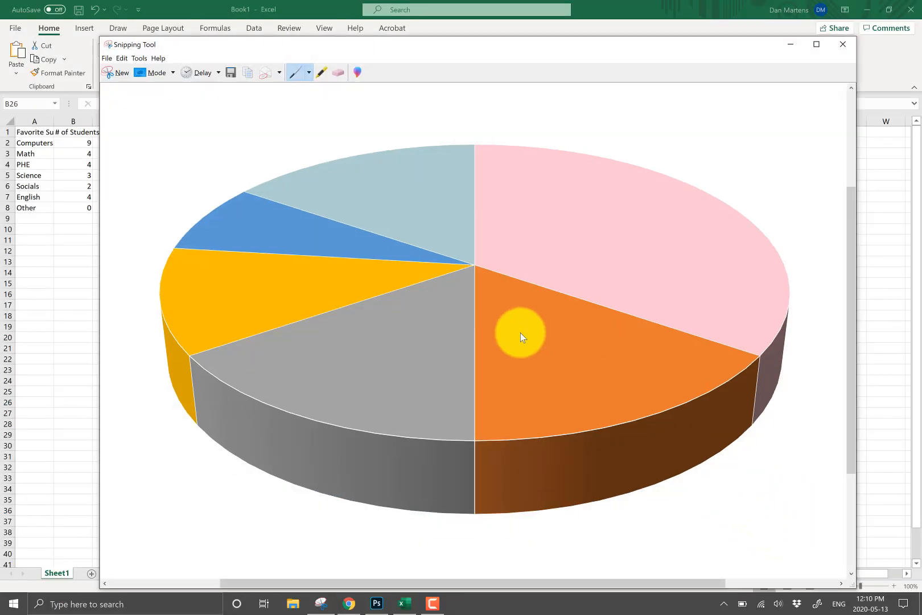
# Save the snip as the JPEG file Capture on the Desktop, replacing the existing file.
pyautogui.hotkey('ctrl', 's')
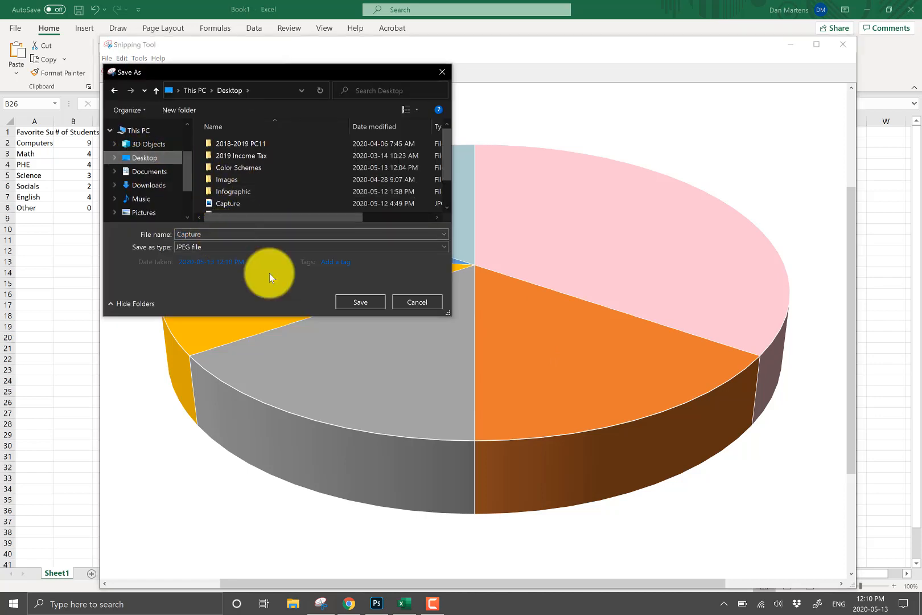
pyautogui.click(373, 304)
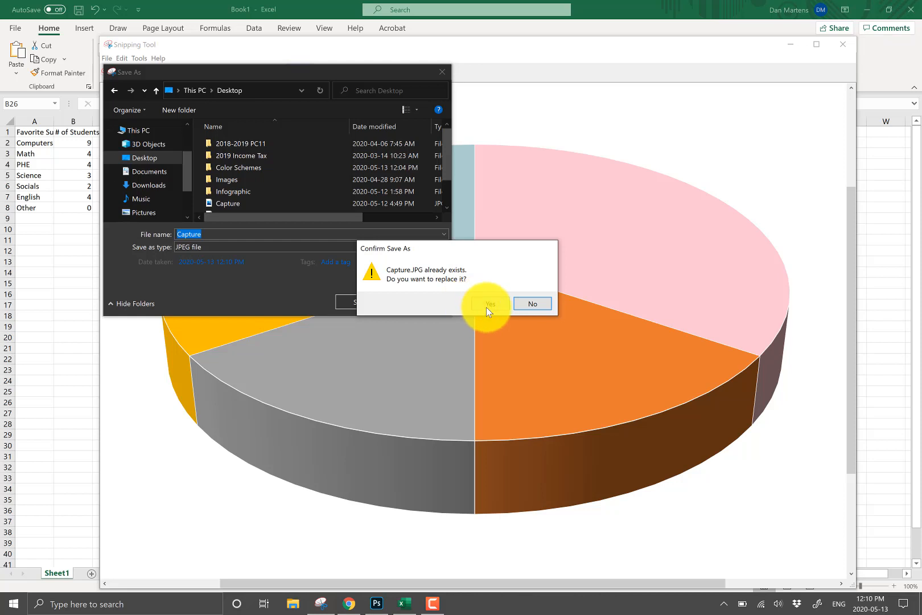
pyautogui.click(532, 304)
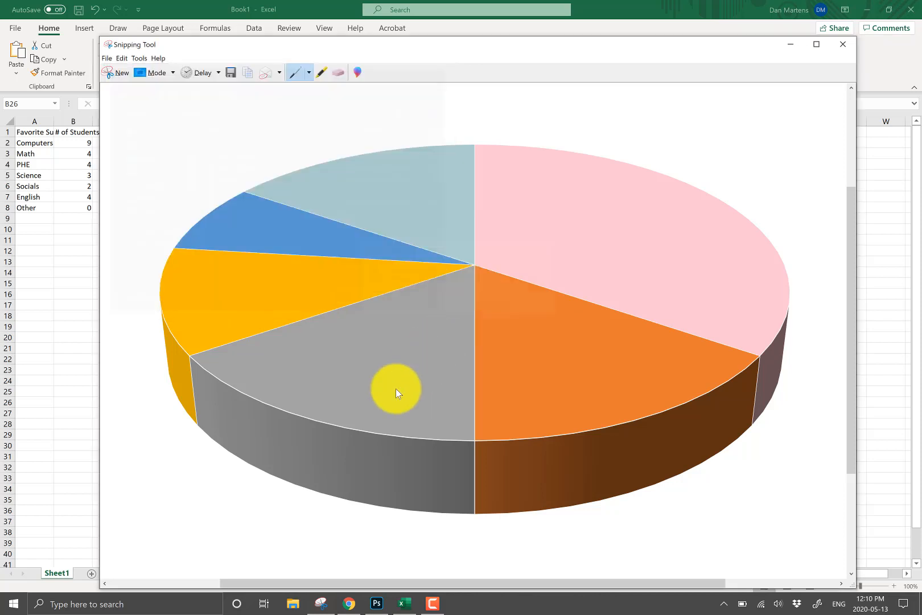
# Open the properties of the Capture image on the Desktop and examine its image details.
pyautogui.click(295, 609)
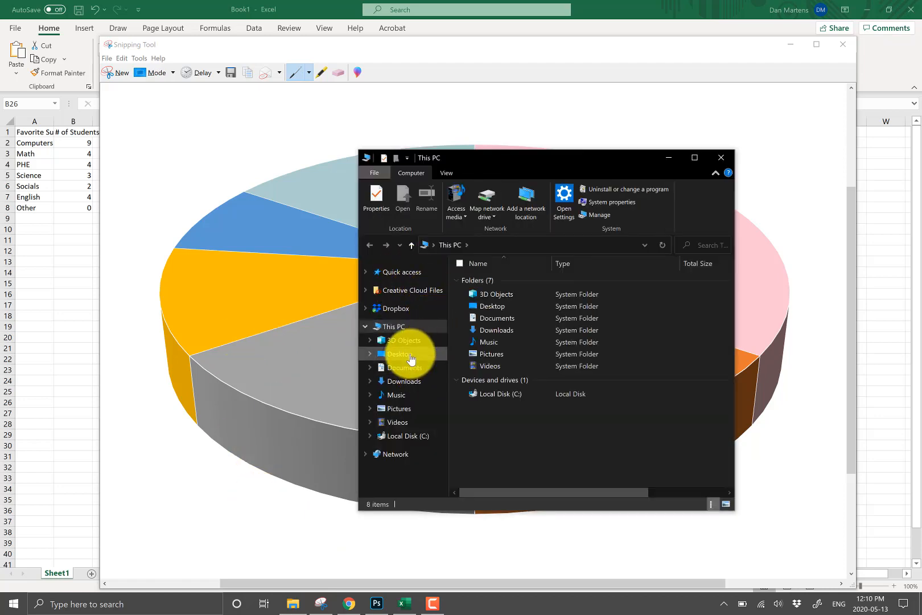
pyautogui.click(410, 354)
pyautogui.click(486, 352)
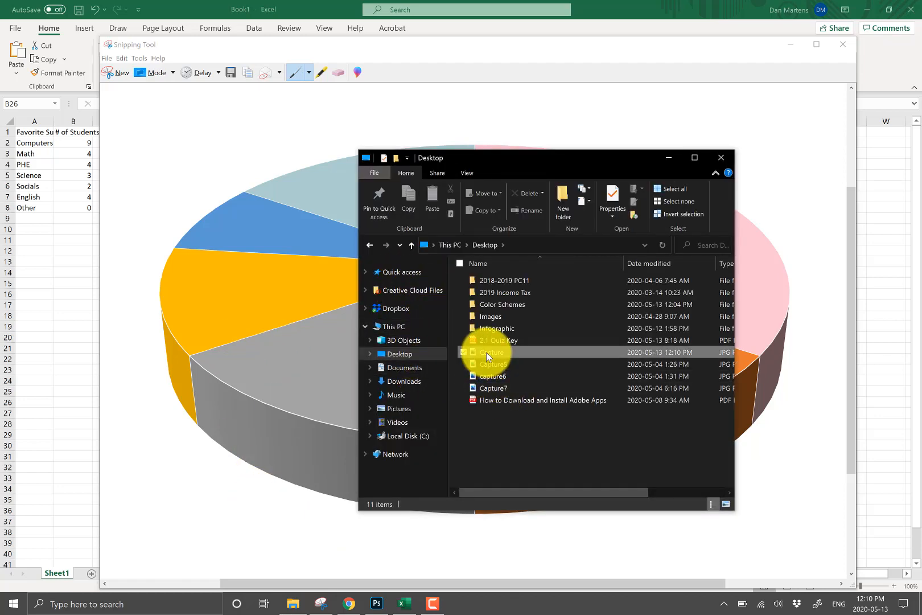
pyautogui.rightClick(486, 351)
pyautogui.click(365, 344)
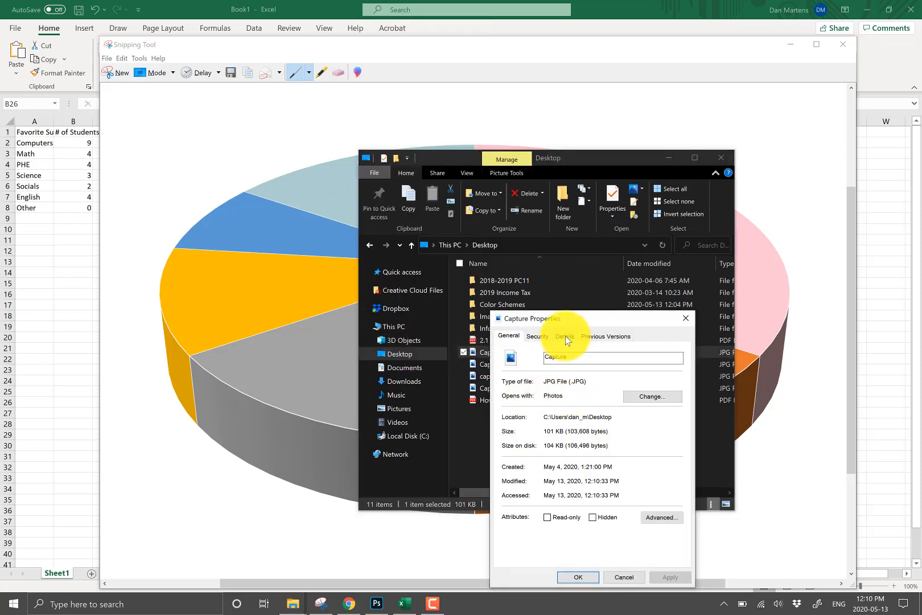
pyautogui.click(566, 336)
pyautogui.moveTo(592, 320); pyautogui.dragTo(528, 141)
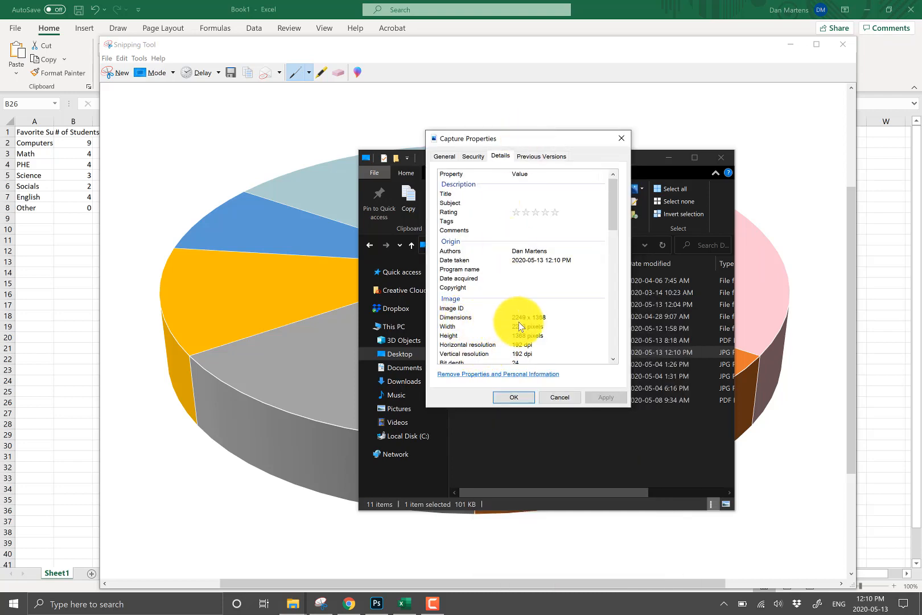